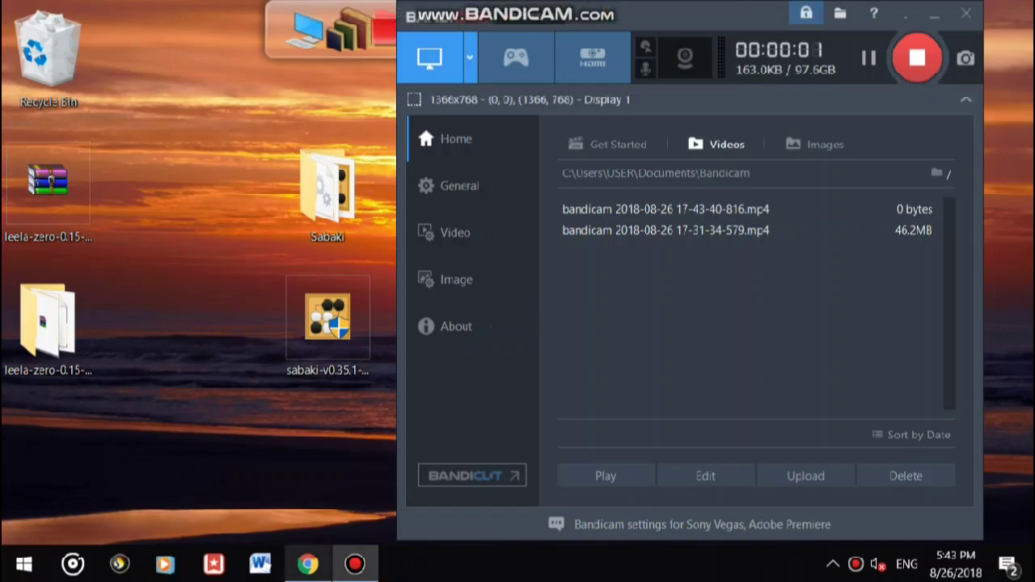
Switch to Chrome, search Google for "leela zero" and open the gcp/leela-zero GitHub repository
{"action": "left_click", "coordinate": [307, 563]}
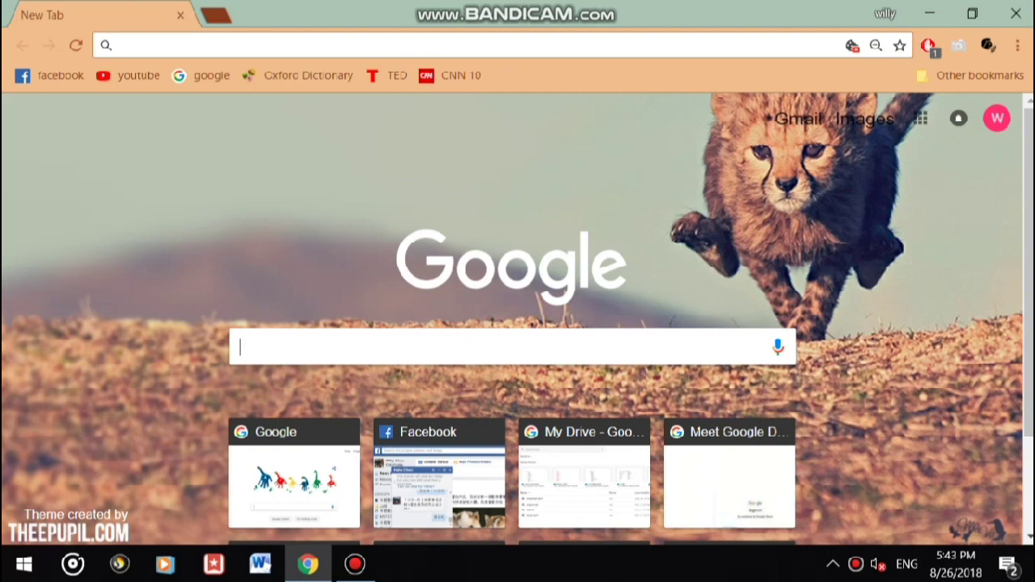
{"action": "type", "text": "leela ze"}
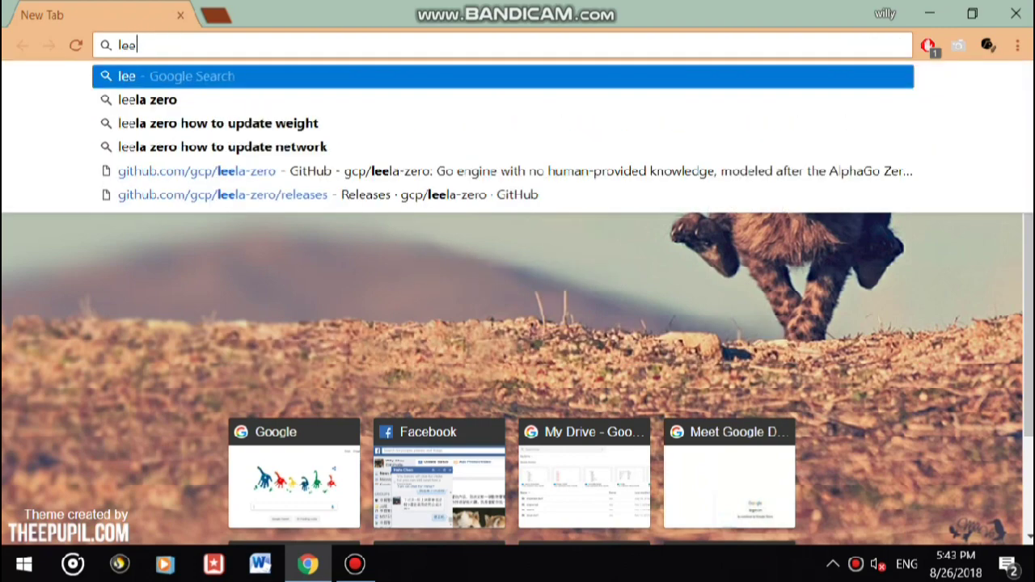
{"action": "type", "text": "ro"}
{"action": "key", "text": "Return"}
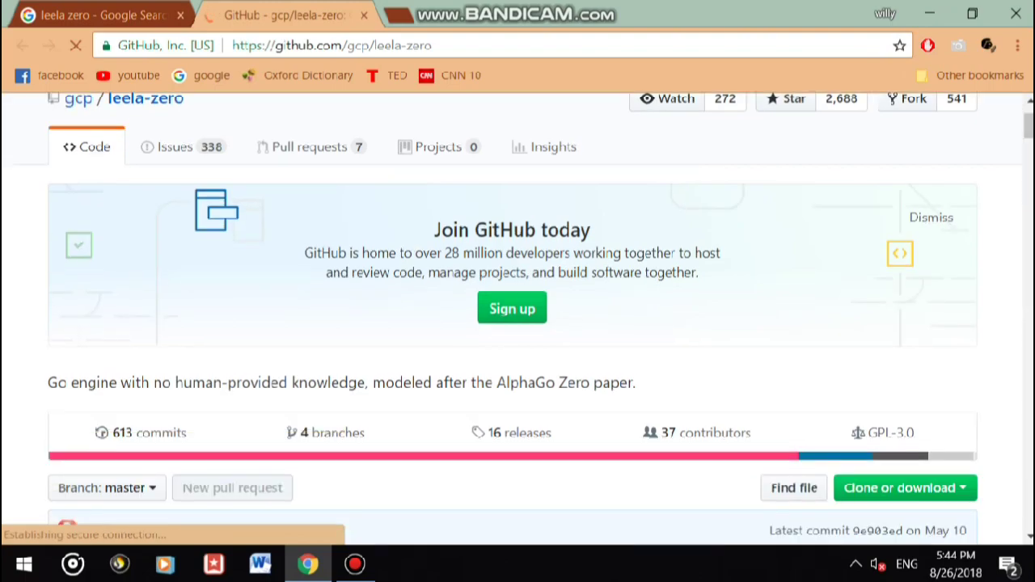
Find the Windows section of the leela-zero README and open its linked GitHub releases page
{"action": "scroll", "coordinate": [332, 240], "scroll_direction": "down", "scroll_amount": 15}
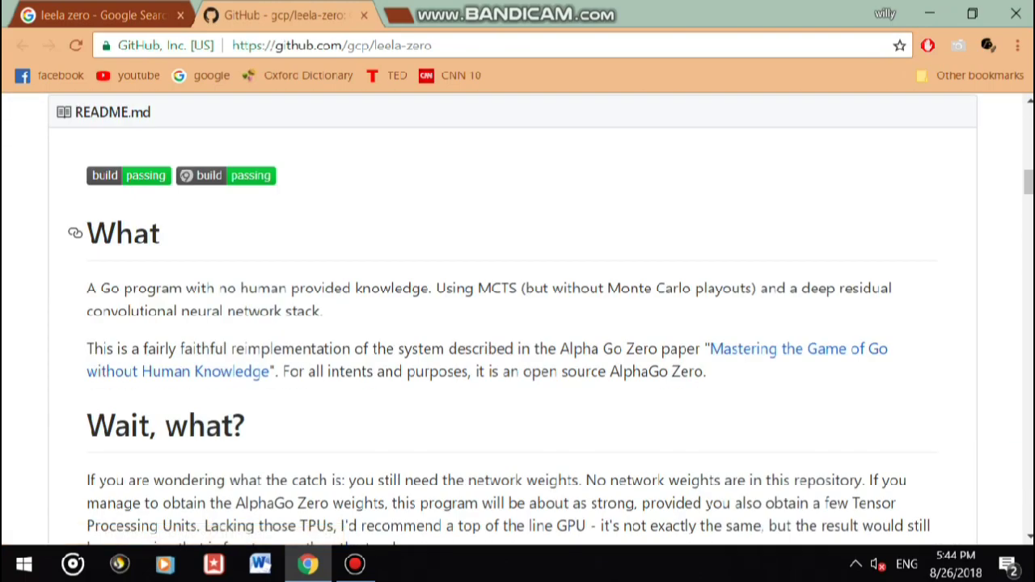
{"action": "scroll", "coordinate": [331, 240], "scroll_direction": "down", "scroll_amount": 3}
{"action": "scroll", "coordinate": [517, 319], "scroll_direction": "down", "scroll_amount": 8}
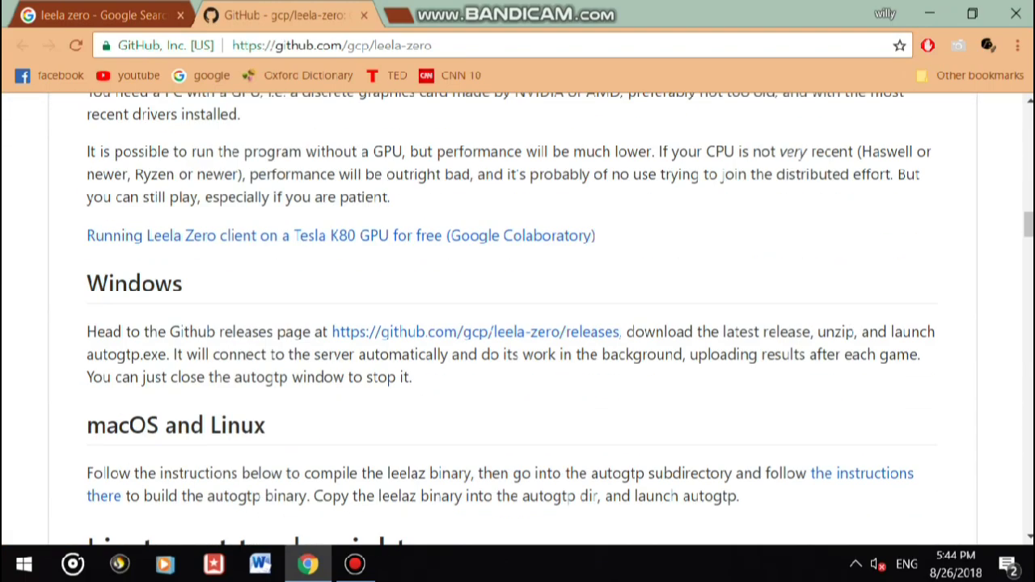
{"action": "left_click_drag", "start_coordinate": [183, 283], "coordinate": [87, 283]}
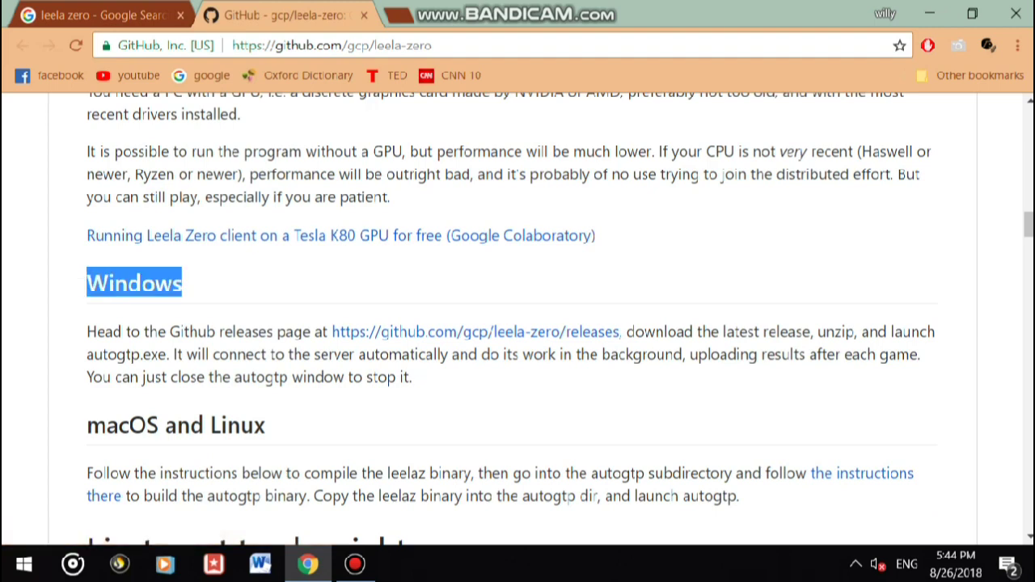
{"action": "left_click_drag", "start_coordinate": [327, 331], "coordinate": [619, 331]}
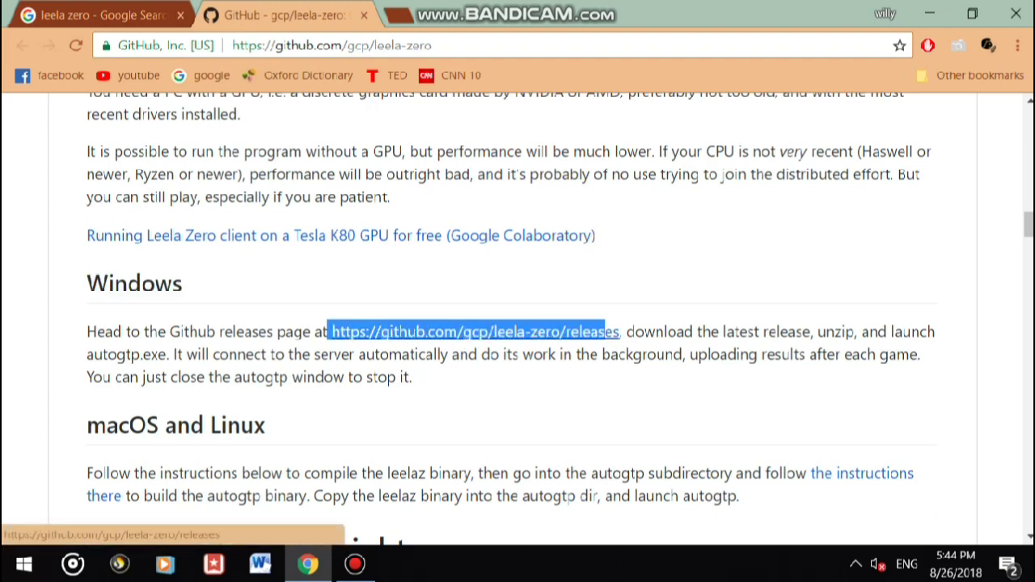
{"action": "left_click", "coordinate": [612, 331]}
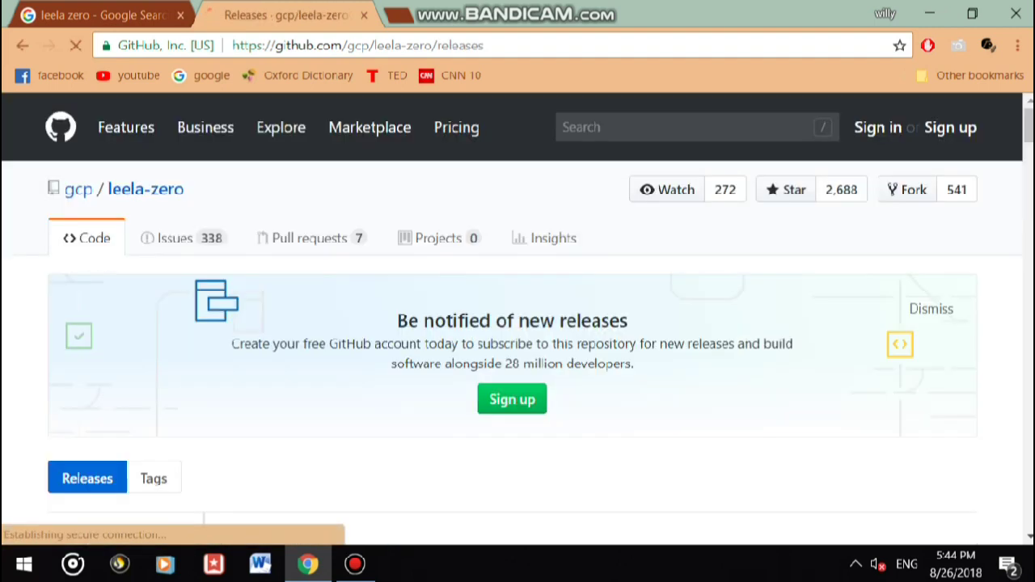
Request the leela-zero-0.15-win64.zip download from the Leela Zero 0.15 release assets, then cancel saving it
{"action": "scroll", "coordinate": [518, 320], "scroll_direction": "down", "scroll_amount": 4}
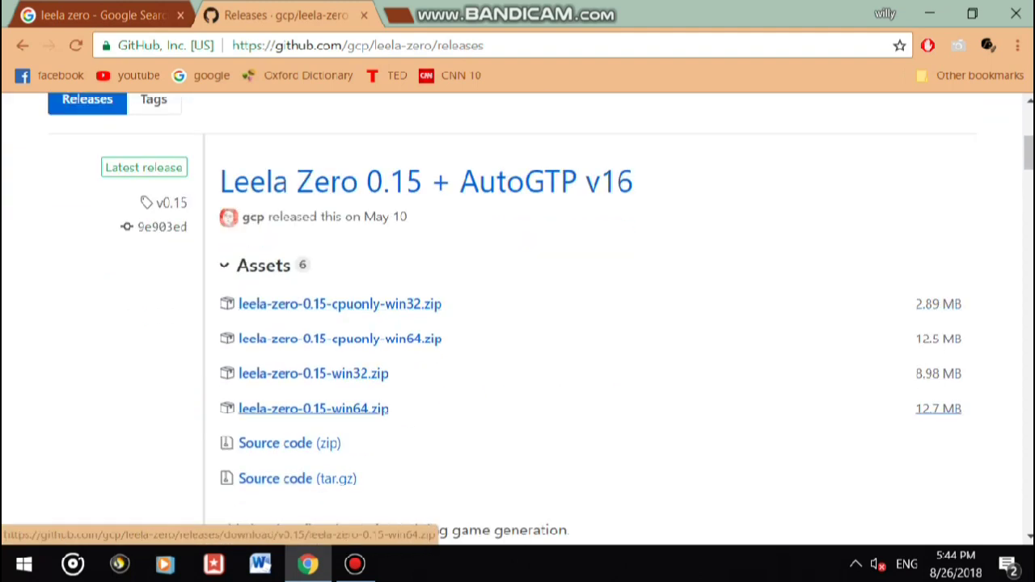
{"action": "scroll", "coordinate": [313, 315], "scroll_direction": "down", "scroll_amount": 1}
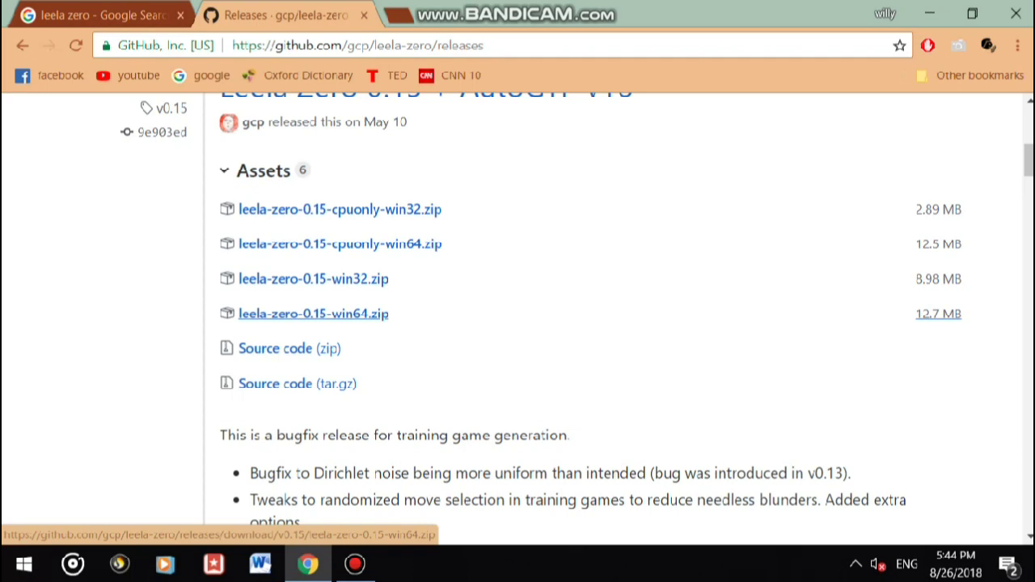
{"action": "left_click", "coordinate": [313, 314]}
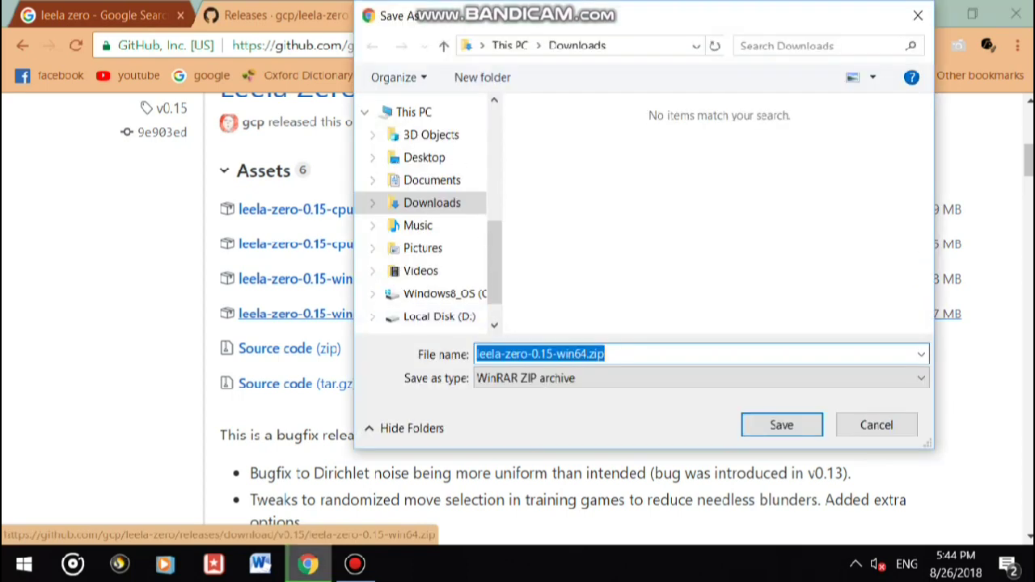
{"action": "left_click", "coordinate": [875, 424]}
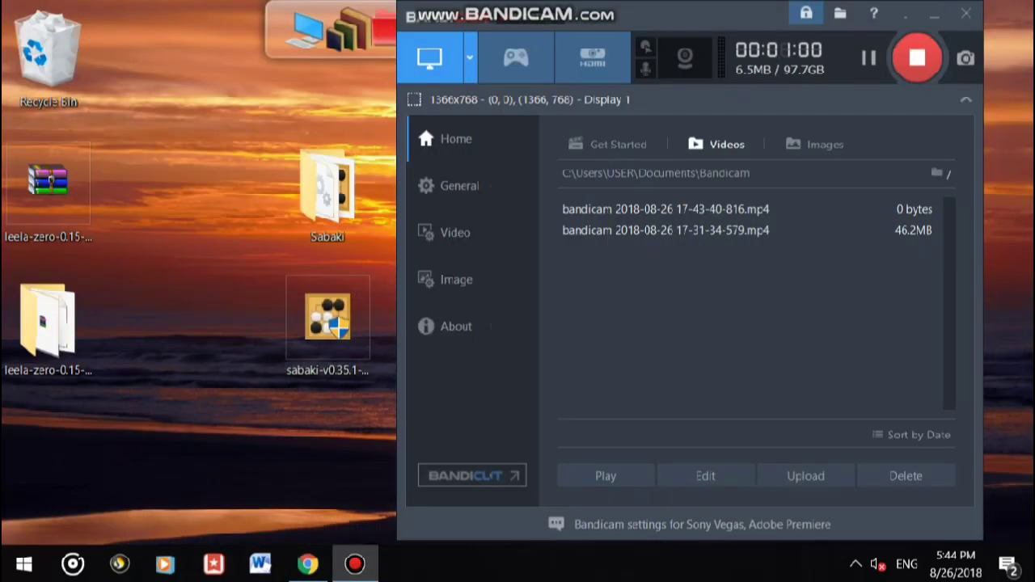
Minimize the recorder window and check the WinRAR extraction options for the leela-zero-0.15-win64 archive on the desktop
{"action": "left_click", "coordinate": [933, 14]}
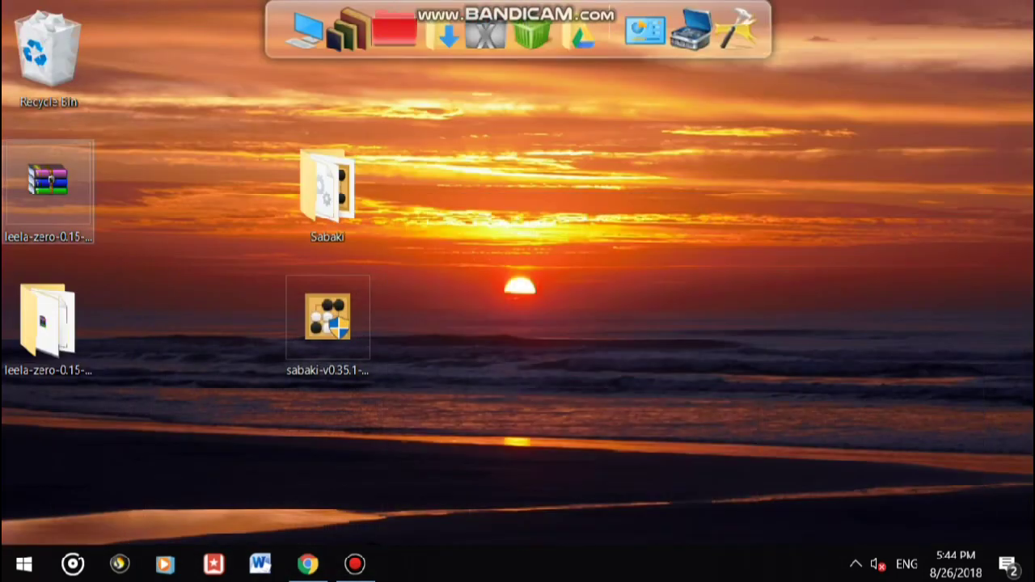
{"action": "left_click_drag", "start_coordinate": [160, 239], "coordinate": [50, 185]}
{"action": "right_click", "coordinate": [50, 184]}
{"action": "mouse_move", "coordinate": [162, 220]}
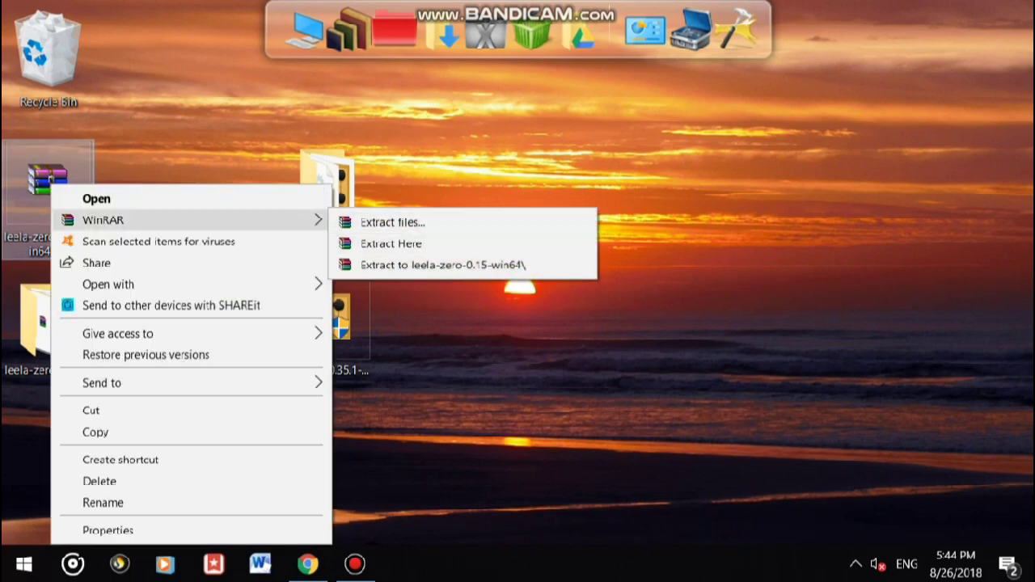
{"action": "left_click", "coordinate": [390, 244]}
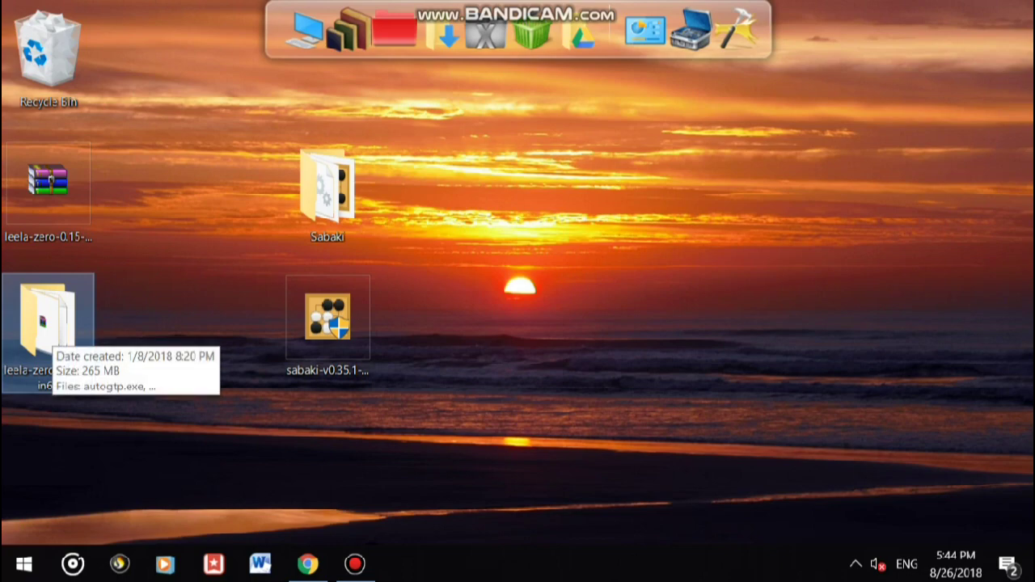
Open the leela-zero-0.15-win64 folder from the desktop and select leelaz.exe in it
{"action": "double_click", "coordinate": [48, 320]}
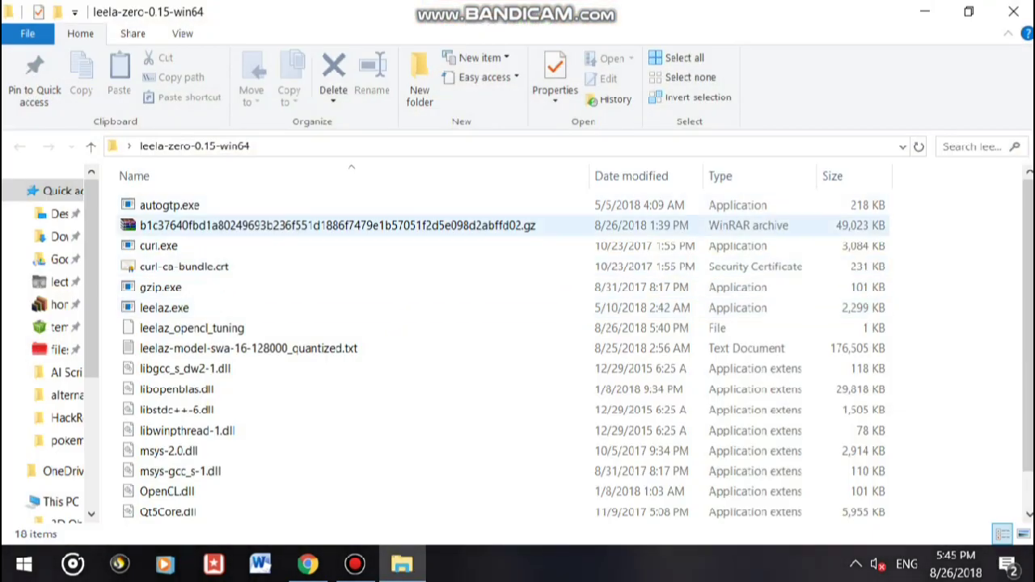
{"action": "scroll", "coordinate": [324, 330], "scroll_direction": "down", "scroll_amount": 1}
{"action": "scroll", "coordinate": [324, 348], "scroll_direction": "up", "scroll_amount": 1}
{"action": "left_click", "coordinate": [164, 307]}
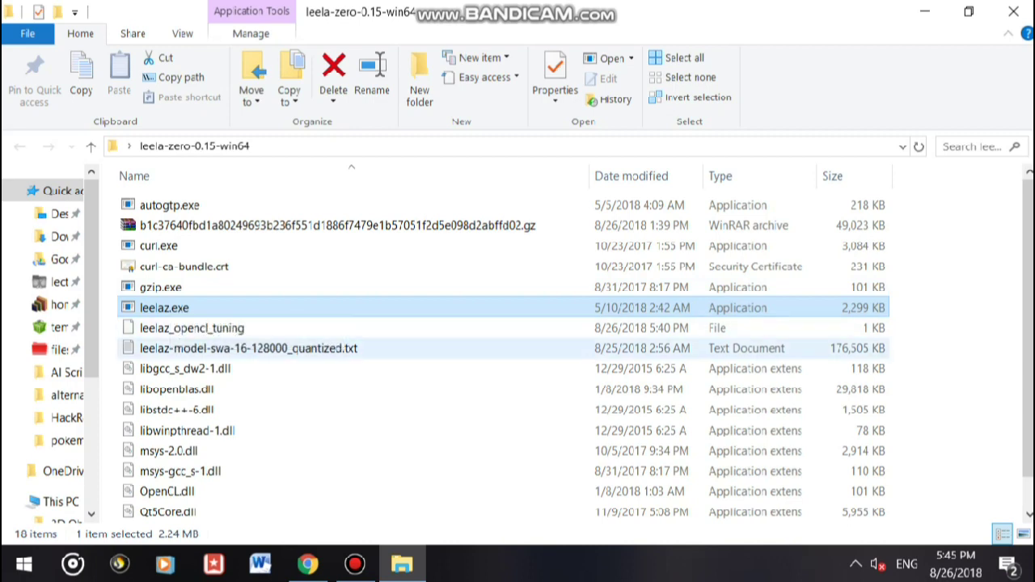
Switch to Chrome and return to the "I just want to play right now" section of the leela-zero README
{"action": "left_click", "coordinate": [307, 563]}
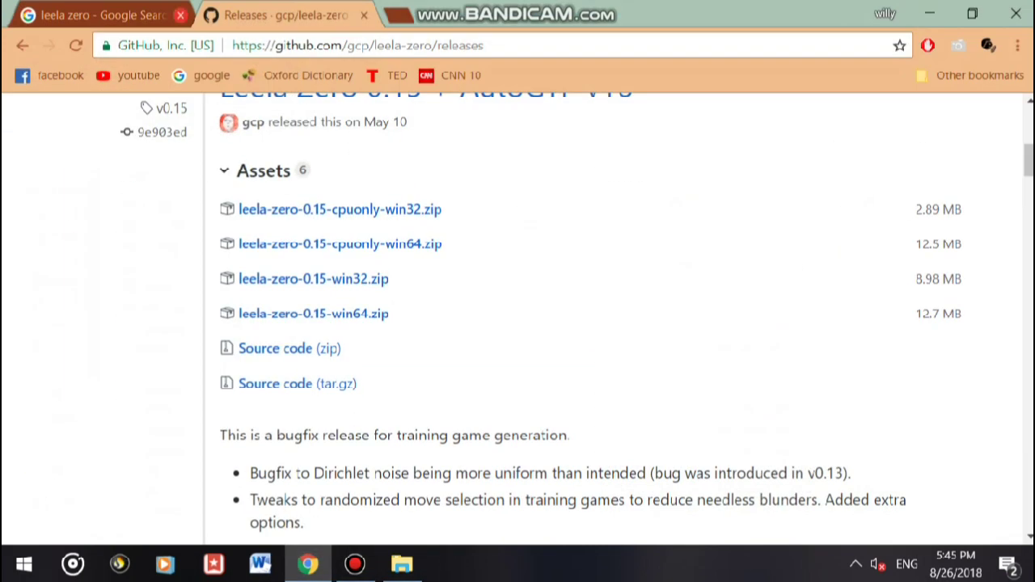
{"action": "left_click", "coordinate": [97, 14]}
{"action": "left_click", "coordinate": [284, 15]}
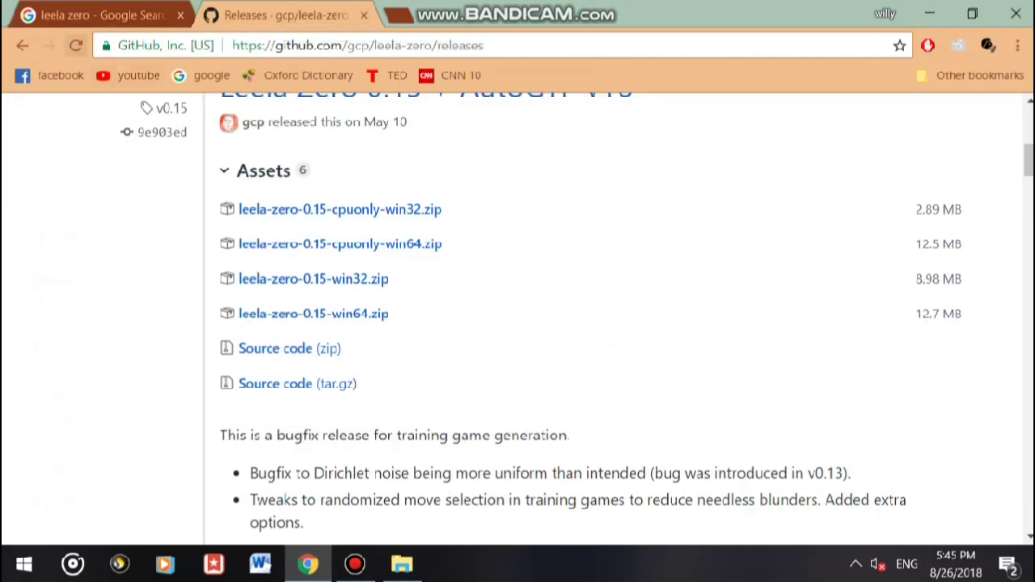
{"action": "key", "text": "alt+Left"}
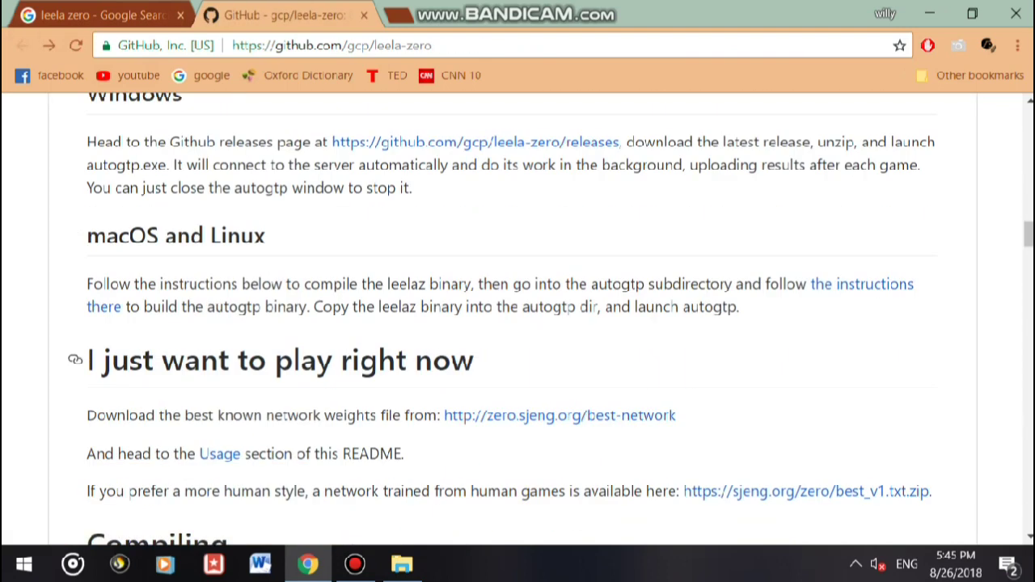
{"action": "left_click_drag", "start_coordinate": [475, 361], "coordinate": [87, 360]}
{"action": "scroll", "coordinate": [517, 318], "scroll_direction": "down", "scroll_amount": 1}
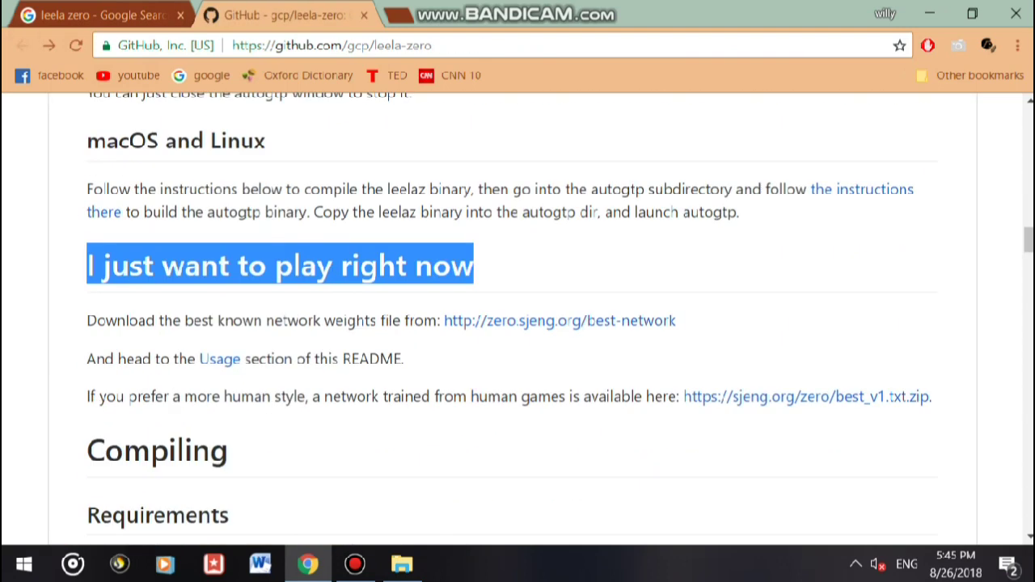
Request the best known network weights file from the zero.sjeng.org/best-network link, then cancel saving it
{"action": "left_click_drag", "start_coordinate": [194, 320], "coordinate": [322, 320]}
{"action": "left_click", "coordinate": [560, 321]}
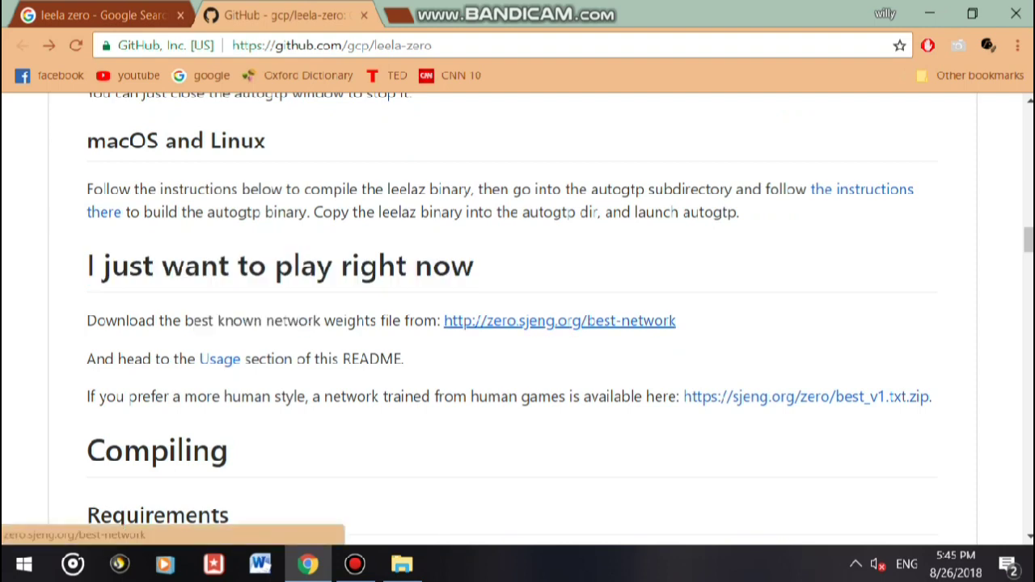
{"action": "left_click", "coordinate": [615, 320]}
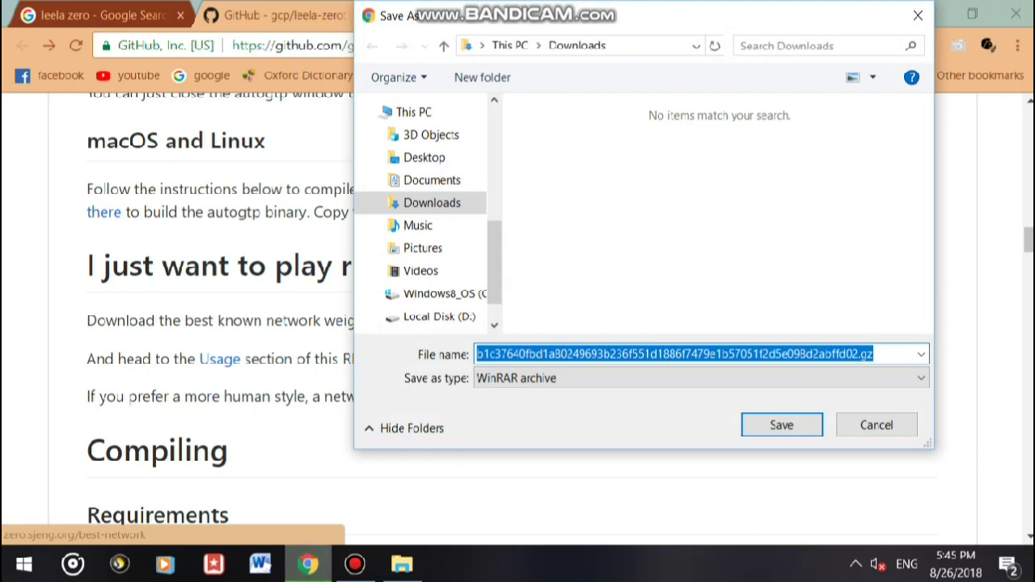
{"action": "left_click", "coordinate": [875, 424]}
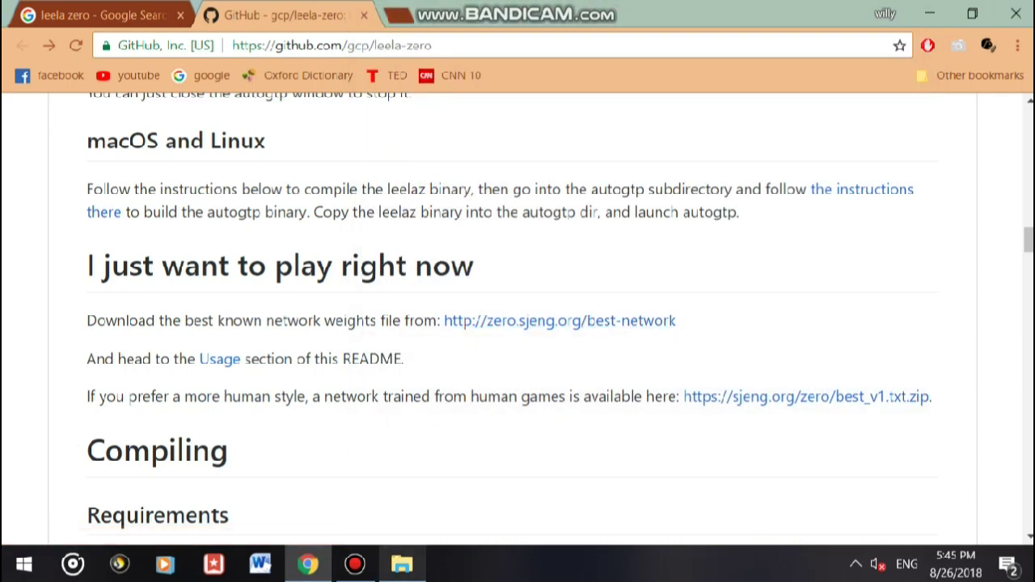
Switch to the leela-zero-0.15-win64 folder and check the WinRAR extraction options for the .gz weights archive
{"action": "left_click", "coordinate": [443, 522]}
{"action": "left_click", "coordinate": [337, 225]}
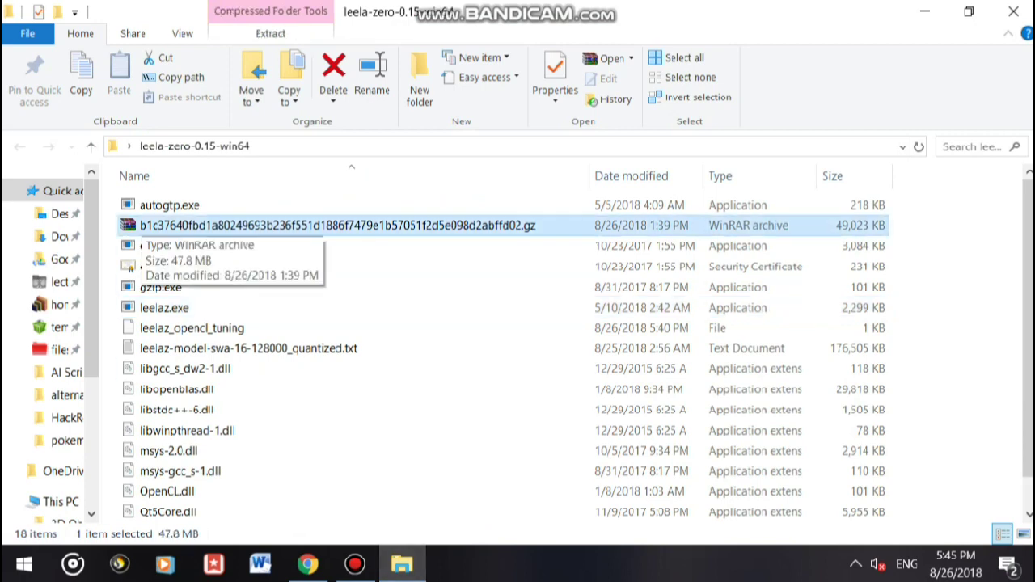
{"action": "right_click", "coordinate": [540, 226]}
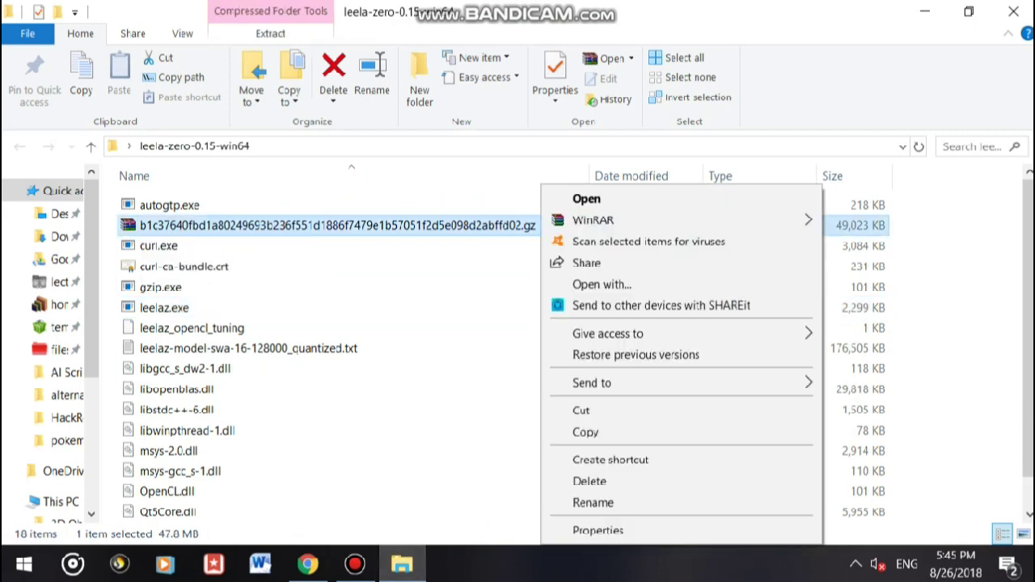
{"action": "mouse_move", "coordinate": [593, 220]}
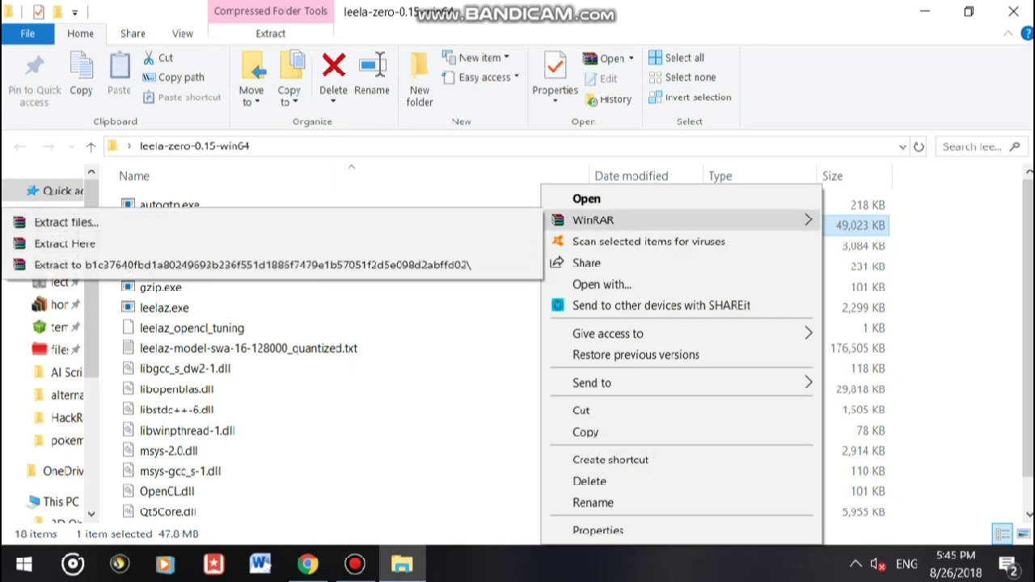
{"action": "left_click", "coordinate": [411, 202]}
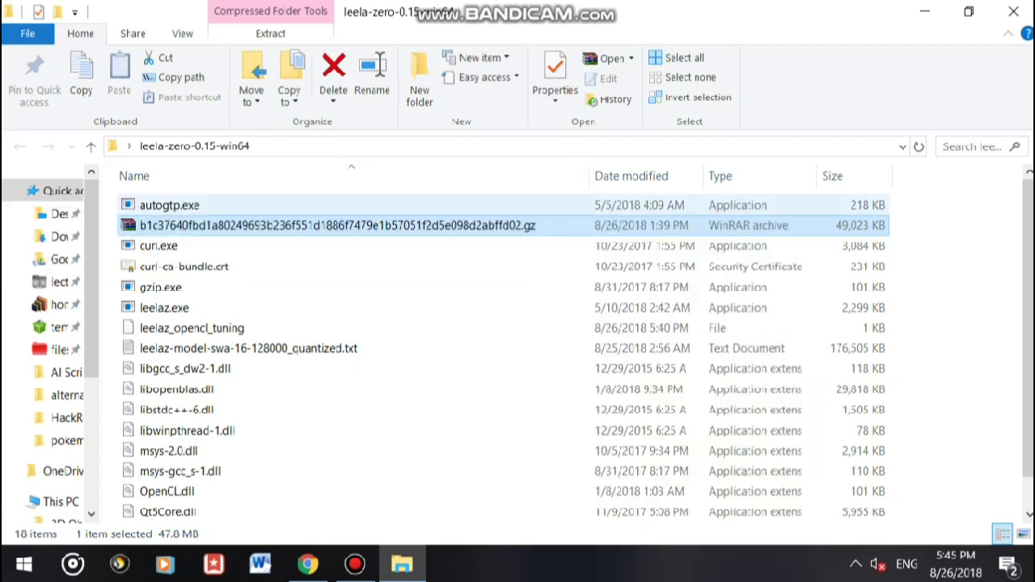
Locate leelaz.exe and the weights file leelaz-model-swa-16-128000_quantized.txt in the folder, leaving the weights file selected
{"action": "scroll", "coordinate": [411, 245], "scroll_direction": "down", "scroll_amount": 1}
{"action": "left_click", "coordinate": [350, 308]}
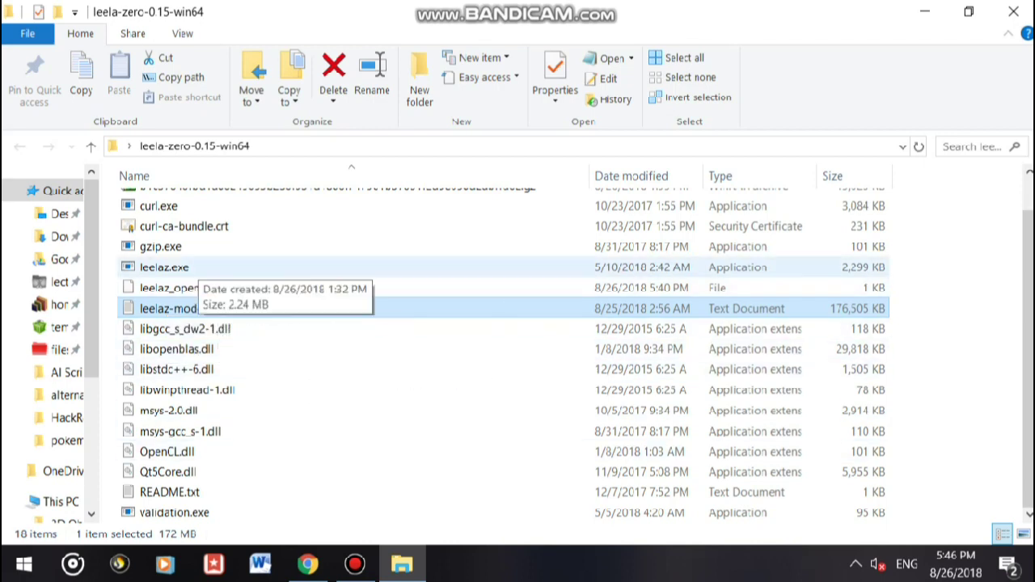
{"action": "left_click", "coordinate": [196, 267]}
{"action": "left_click", "coordinate": [248, 308]}
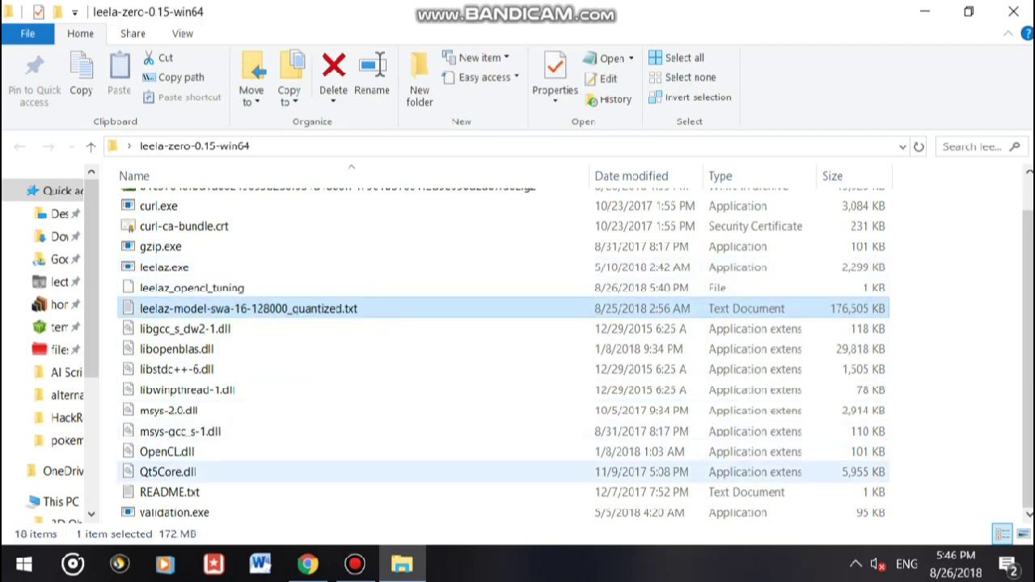
Switch to the Google results in Chrome and search for "sabaki" instead
{"action": "left_click", "coordinate": [308, 564]}
{"action": "left_click", "coordinate": [97, 15]}
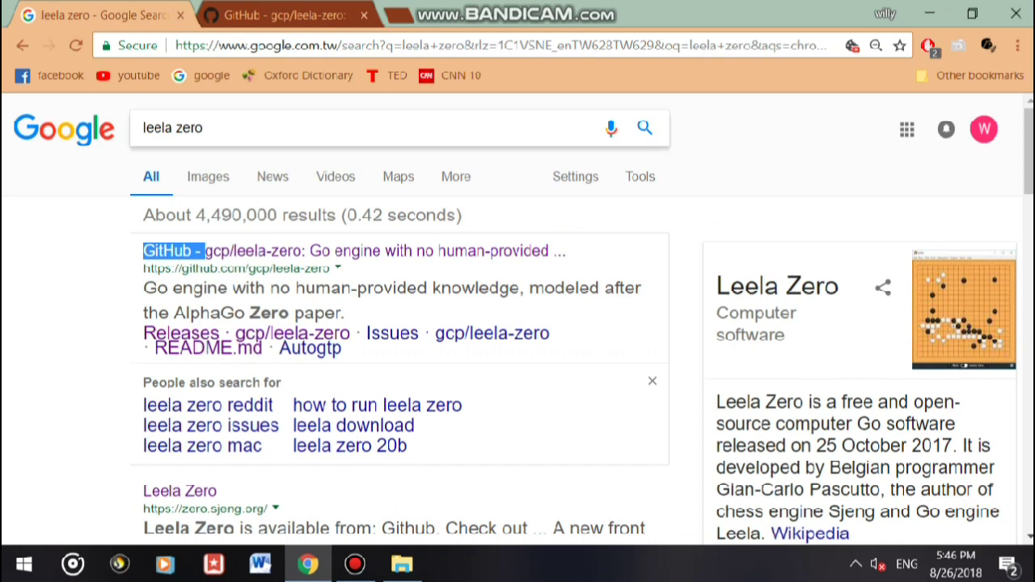
{"action": "triple_click", "coordinate": [234, 127]}
{"action": "type", "text": "sabbaki"}
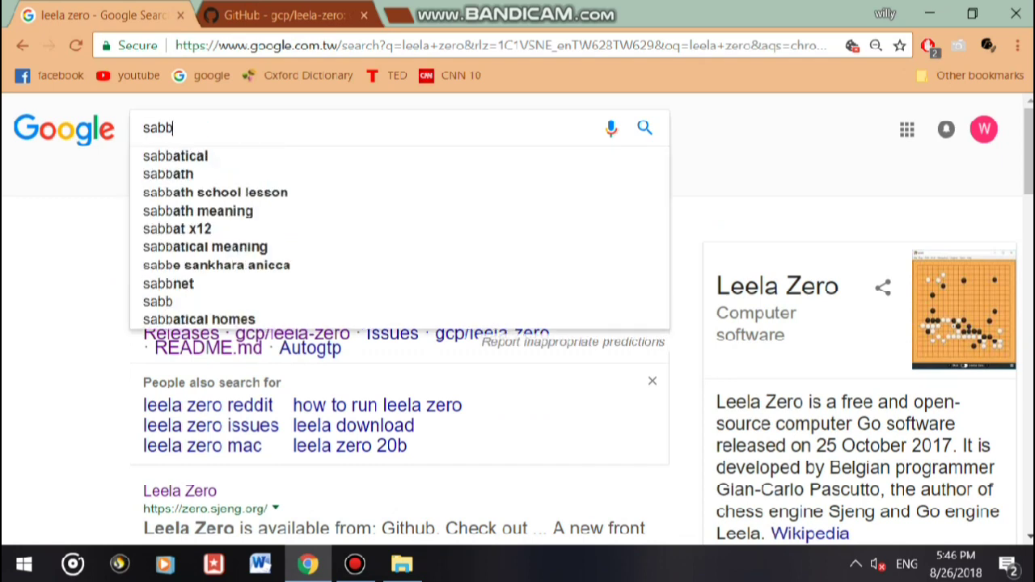
{"action": "key", "text": "Return"}
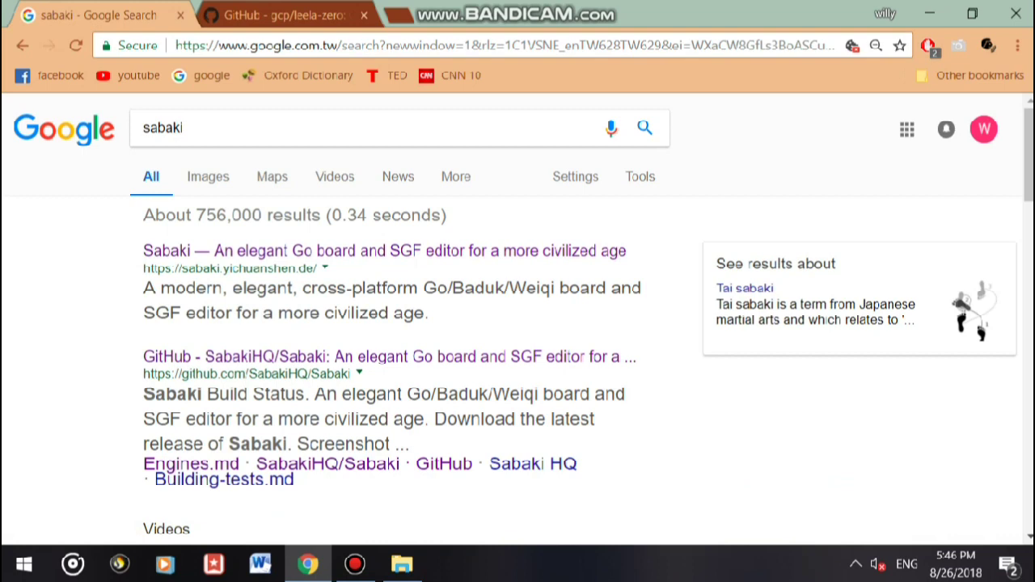
Open the SabakiHQ/Sabaki GitHub result in a new tab and follow its "Download the latest release" link
{"action": "left_click_drag", "start_coordinate": [143, 357], "coordinate": [283, 14]}
{"action": "scroll", "coordinate": [518, 324], "scroll_direction": "down", "scroll_amount": 3}
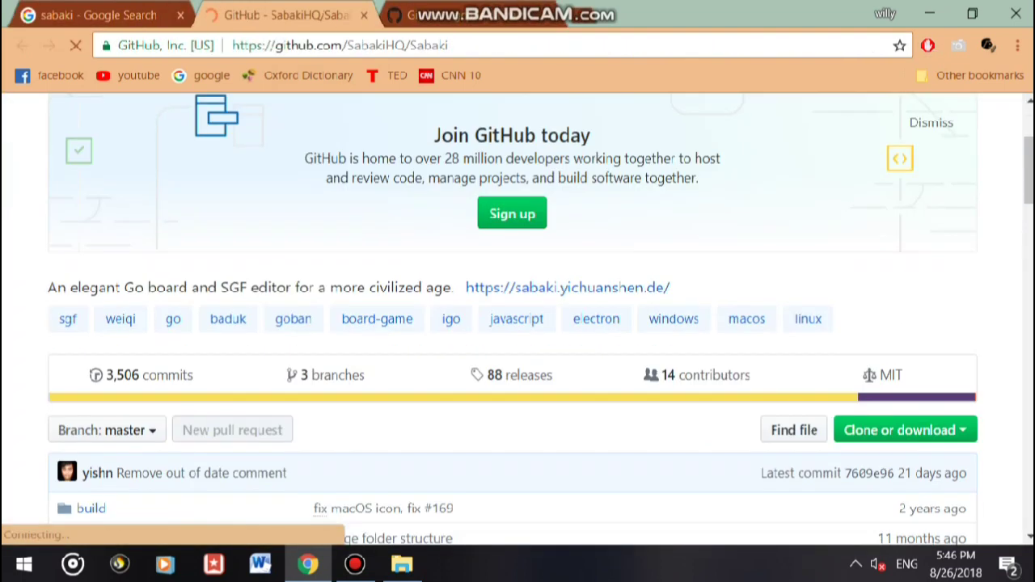
{"action": "scroll", "coordinate": [517, 323], "scroll_direction": "down", "scroll_amount": 15}
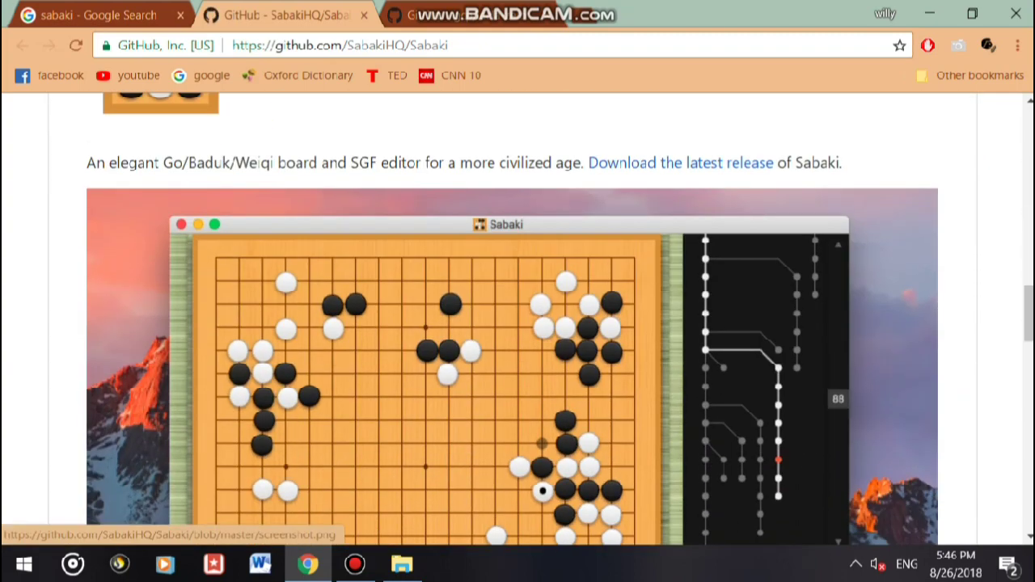
{"action": "scroll", "coordinate": [517, 323], "scroll_direction": "up", "scroll_amount": 1}
{"action": "left_click_drag", "start_coordinate": [579, 257], "coordinate": [774, 257]}
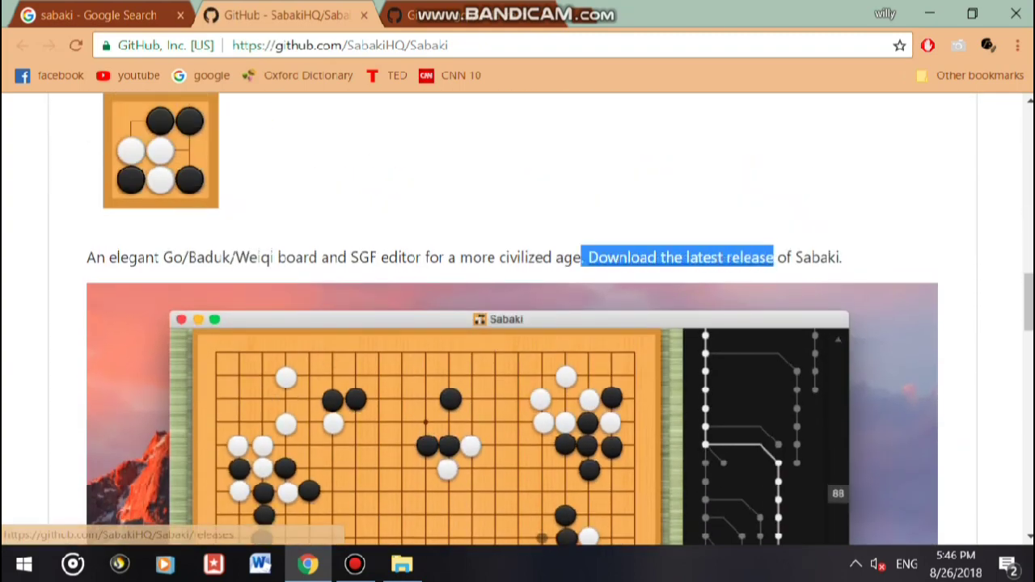
{"action": "left_click", "coordinate": [774, 226]}
{"action": "left_click", "coordinate": [681, 257]}
Request the sabaki-v0.35.1-win-x64-setup.exe file from the release assets, then cancel saving it
{"action": "scroll", "coordinate": [339, 384], "scroll_direction": "down", "scroll_amount": 6}
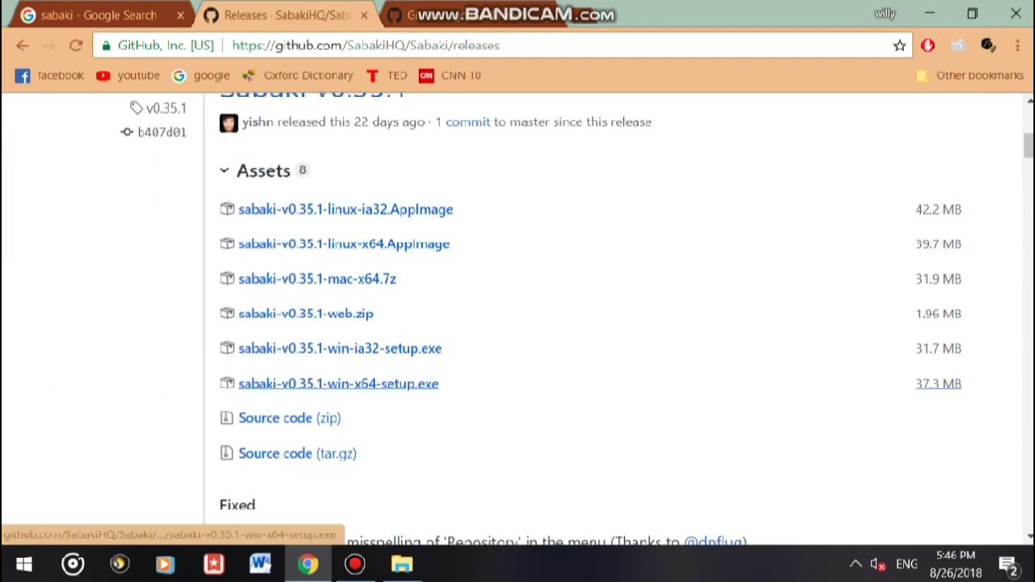
{"action": "left_click_drag", "start_coordinate": [388, 383], "coordinate": [431, 379]}
{"action": "left_click", "coordinate": [388, 384]}
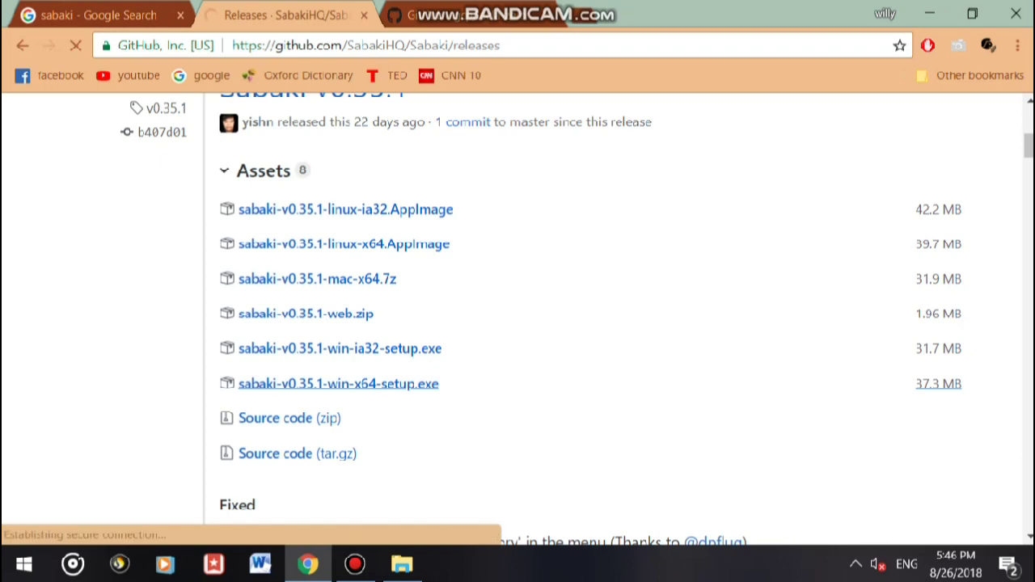
{"action": "left_click", "coordinate": [781, 425]}
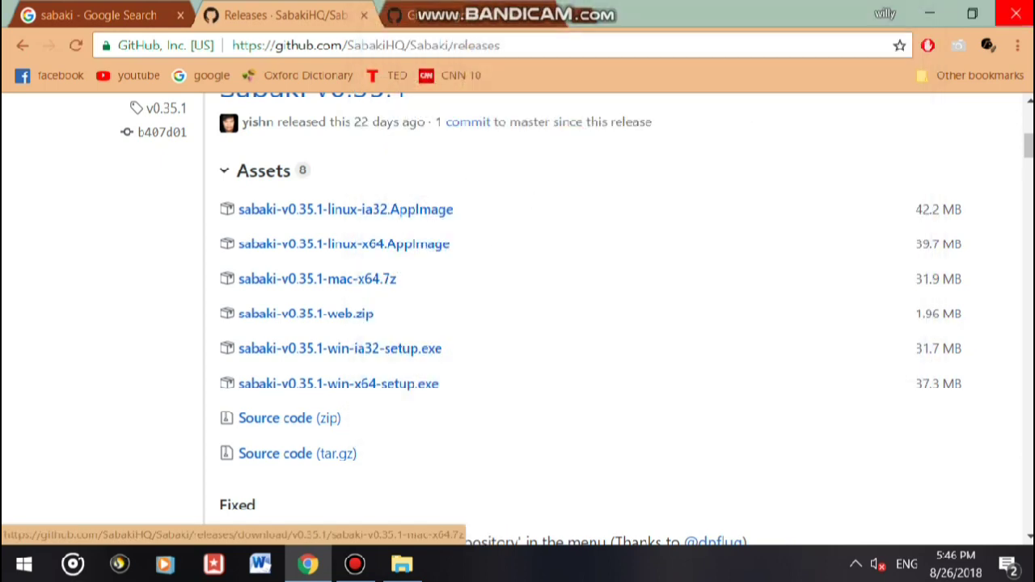
Switch to the desktop, launch Sabaki.exe from the Sabaki folder and maximize its window
{"action": "left_click", "coordinate": [929, 13]}
{"action": "left_click", "coordinate": [924, 12]}
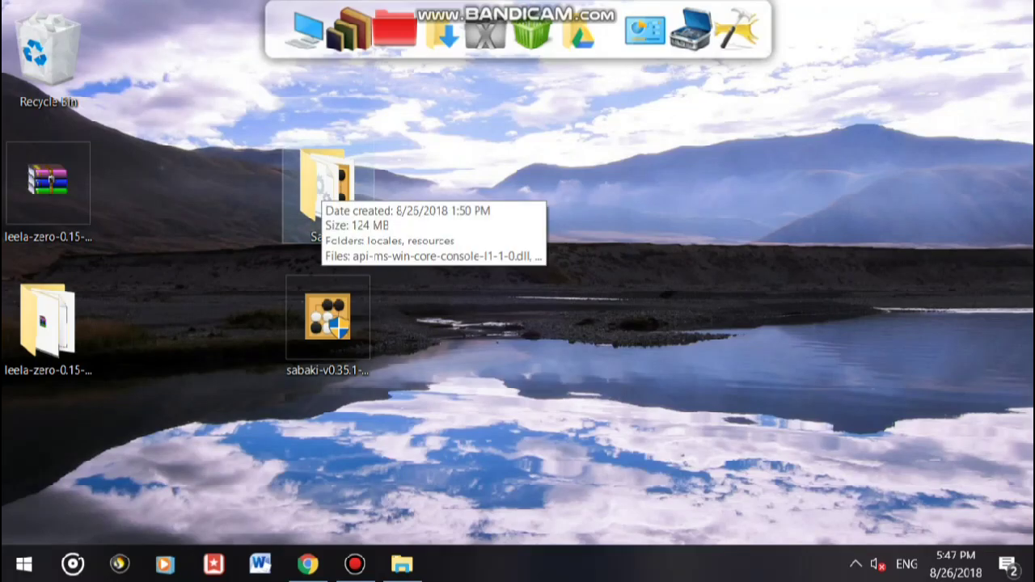
{"action": "left_click_drag", "start_coordinate": [227, 156], "coordinate": [283, 188]}
{"action": "left_click", "coordinate": [328, 194]}
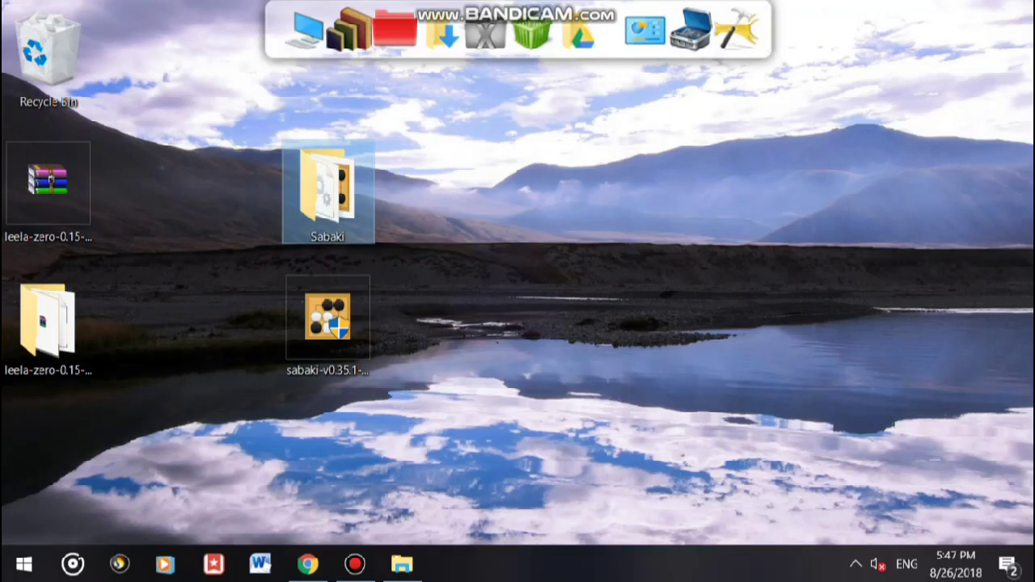
{"action": "double_click", "coordinate": [327, 194]}
{"action": "scroll", "coordinate": [388, 287], "scroll_direction": "down", "scroll_amount": 5}
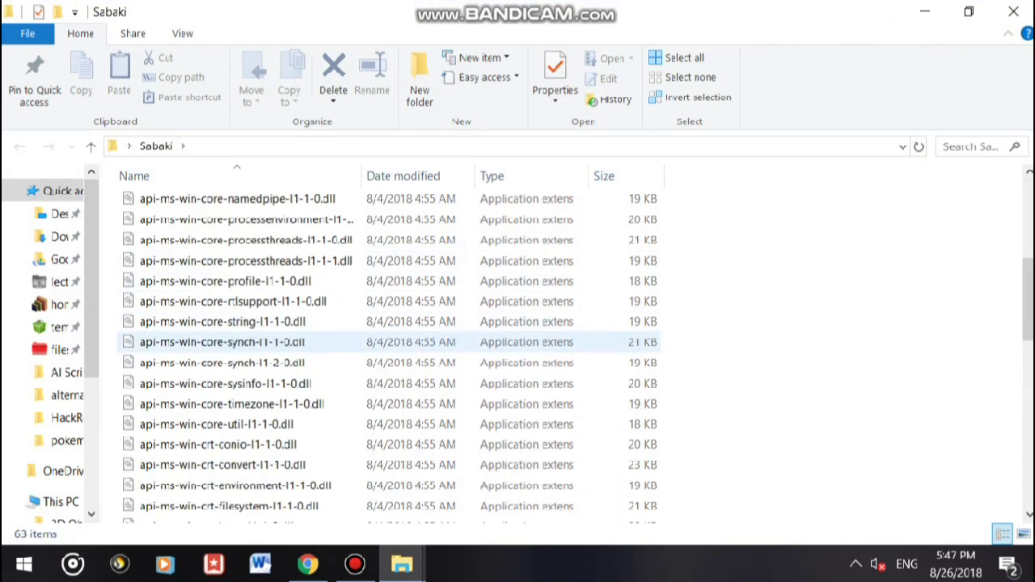
{"action": "scroll", "coordinate": [388, 348], "scroll_direction": "down", "scroll_amount": 6}
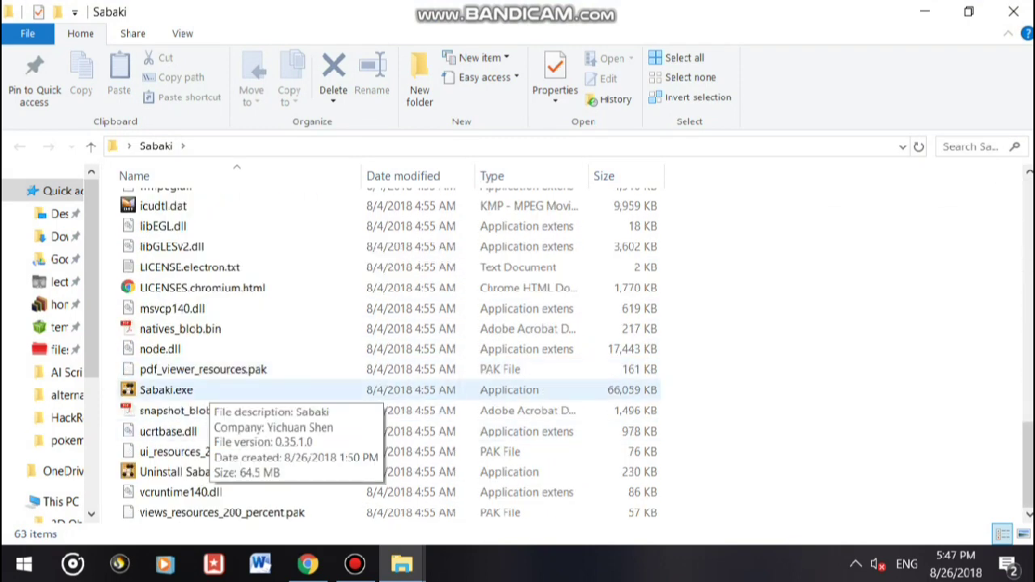
{"action": "double_click", "coordinate": [209, 389]}
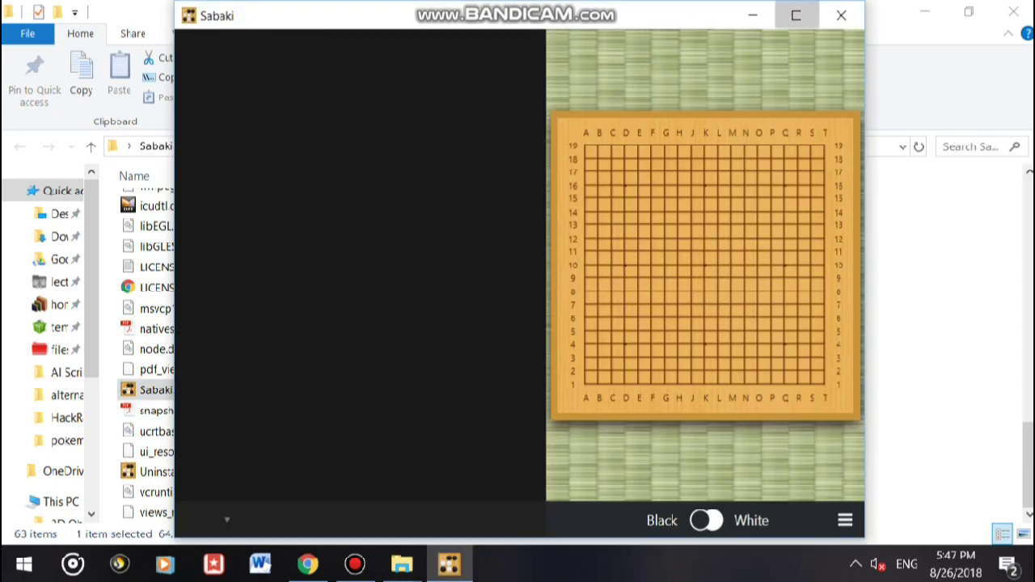
{"action": "left_click", "coordinate": [796, 14]}
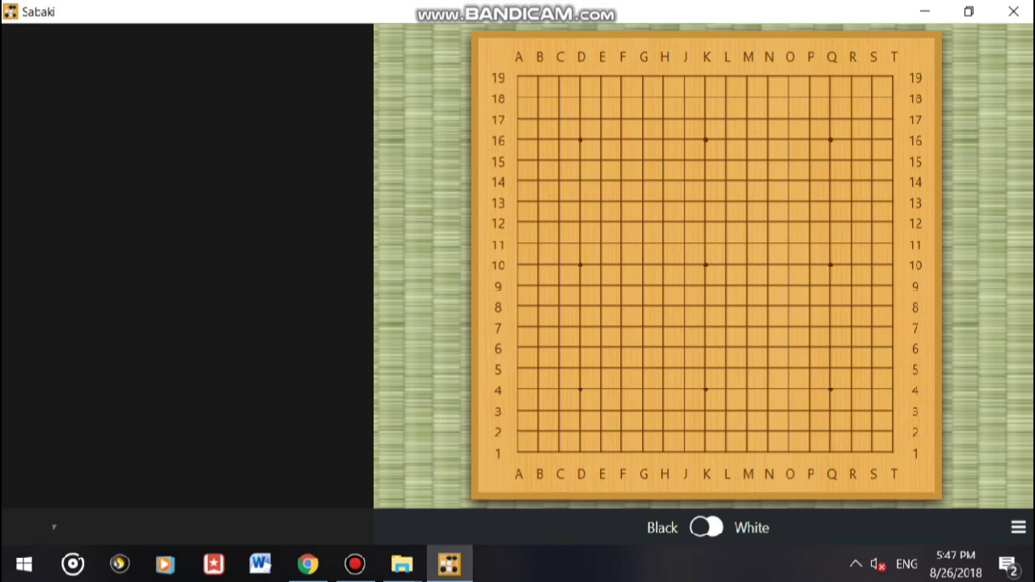
Open Manage Engines from the white player's options in the game info and add a new engine named Leela
{"action": "left_click", "coordinate": [1017, 527]}
{"action": "left_click", "coordinate": [970, 492]}
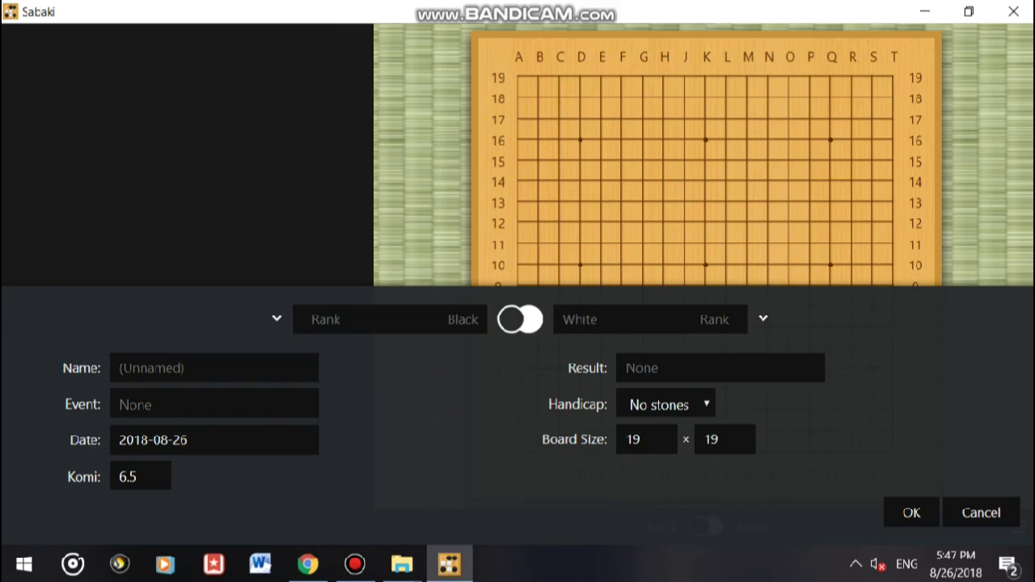
{"action": "left_click", "coordinate": [762, 319]}
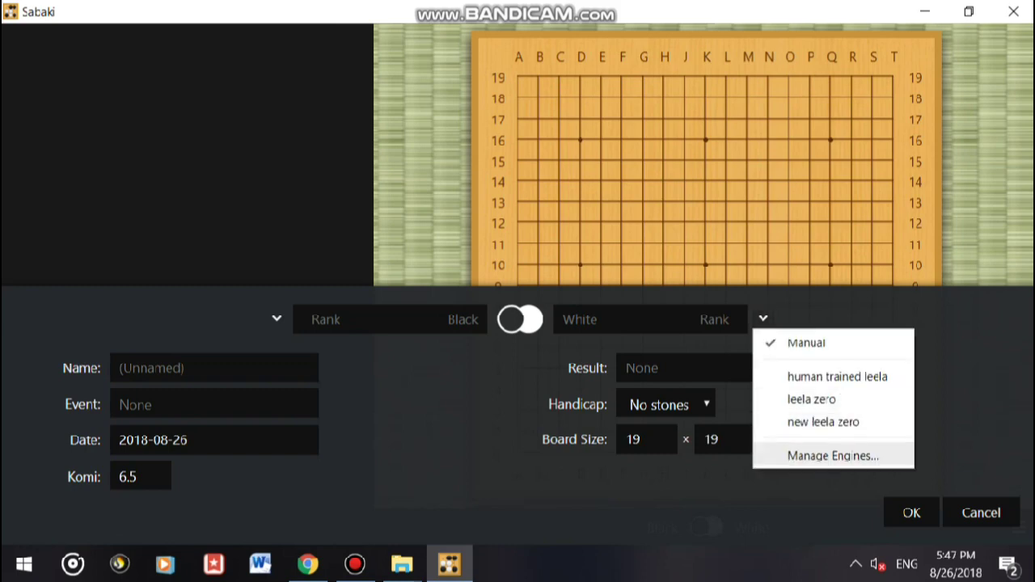
{"action": "left_click", "coordinate": [833, 455]}
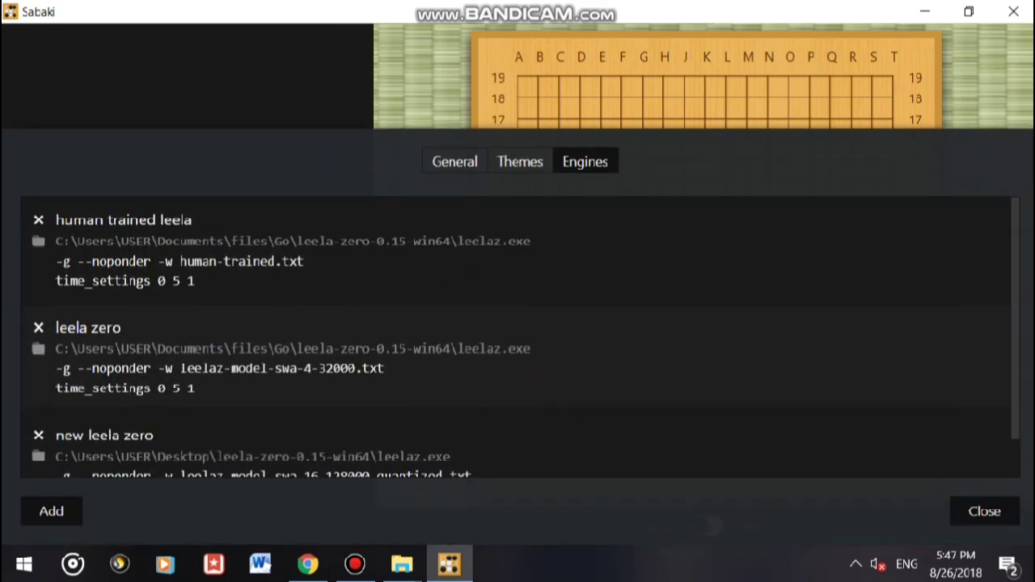
{"action": "scroll", "coordinate": [520, 337], "scroll_direction": "down", "scroll_amount": 1}
{"action": "scroll", "coordinate": [520, 337], "scroll_direction": "up", "scroll_amount": 1}
{"action": "left_click", "coordinate": [51, 511]}
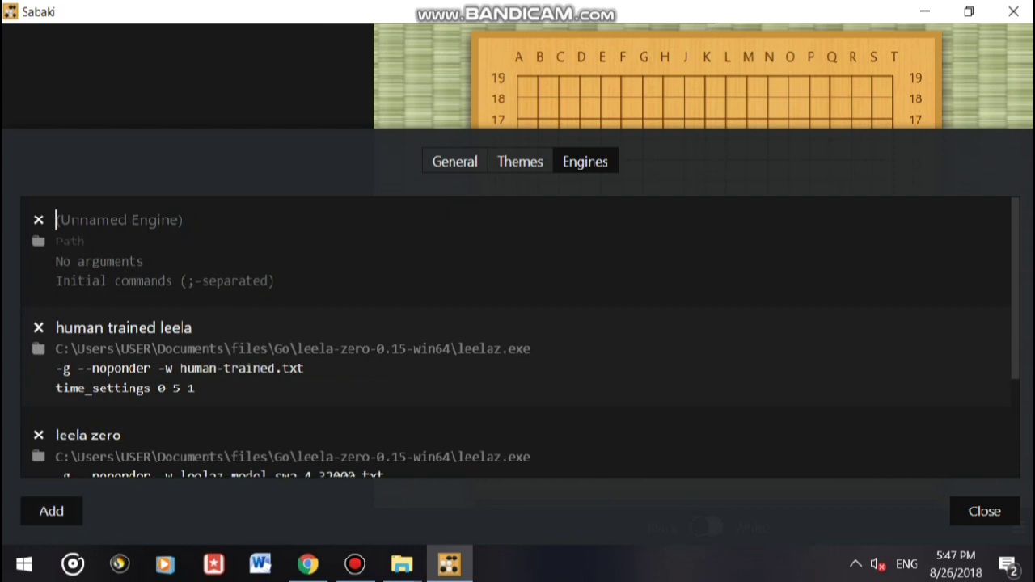
{"action": "type", "text": "Leela"}
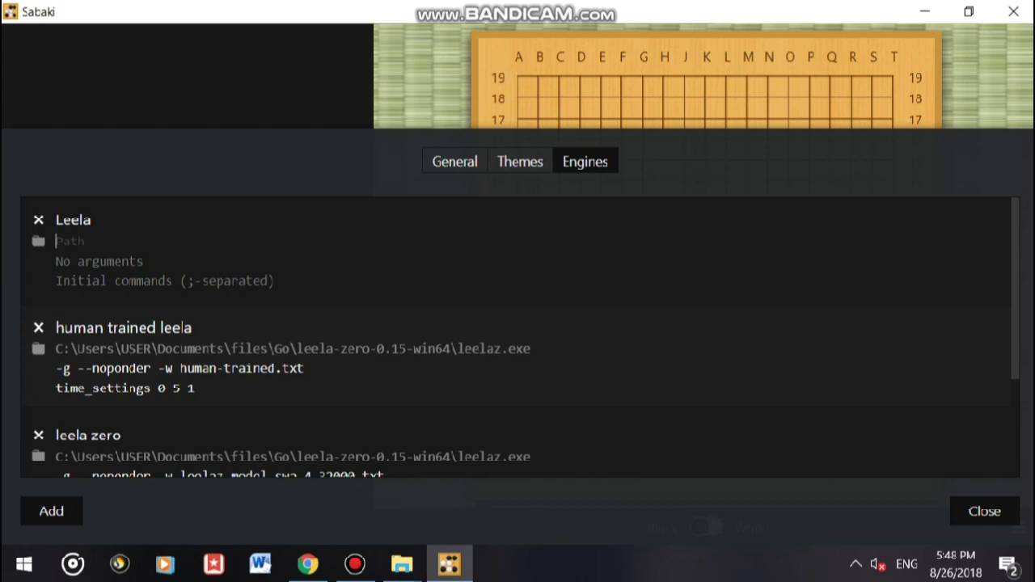
Set the Leela engine's path to C:\Users\USER\Desktop\leela-zero-0.15-win64\leelaz.exe, copying the folder address from File Explorer
{"action": "left_click", "coordinate": [402, 563]}
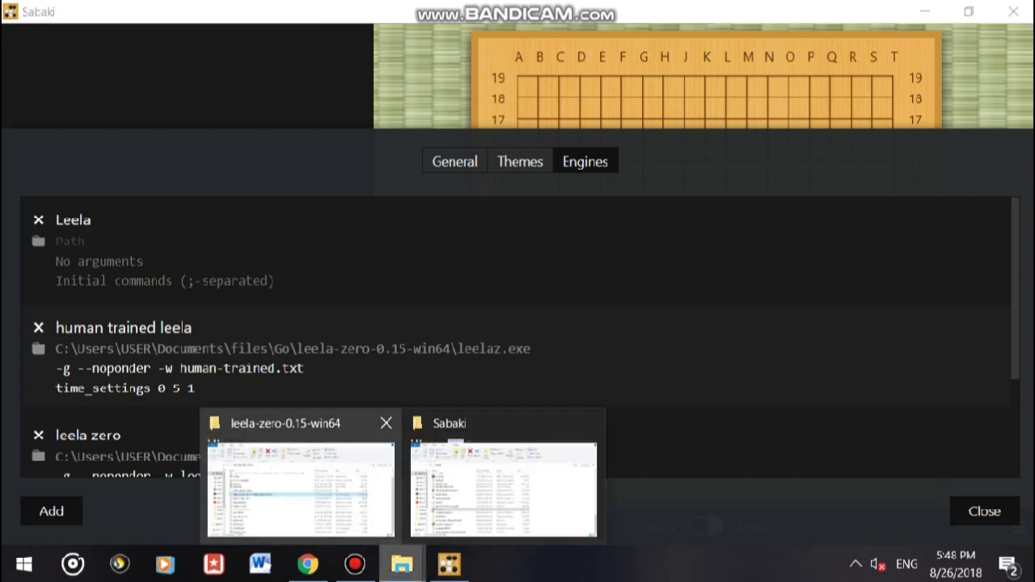
{"action": "left_click", "coordinate": [301, 487]}
{"action": "left_click", "coordinate": [164, 266]}
{"action": "scroll", "coordinate": [164, 266], "scroll_direction": "up", "scroll_amount": 1}
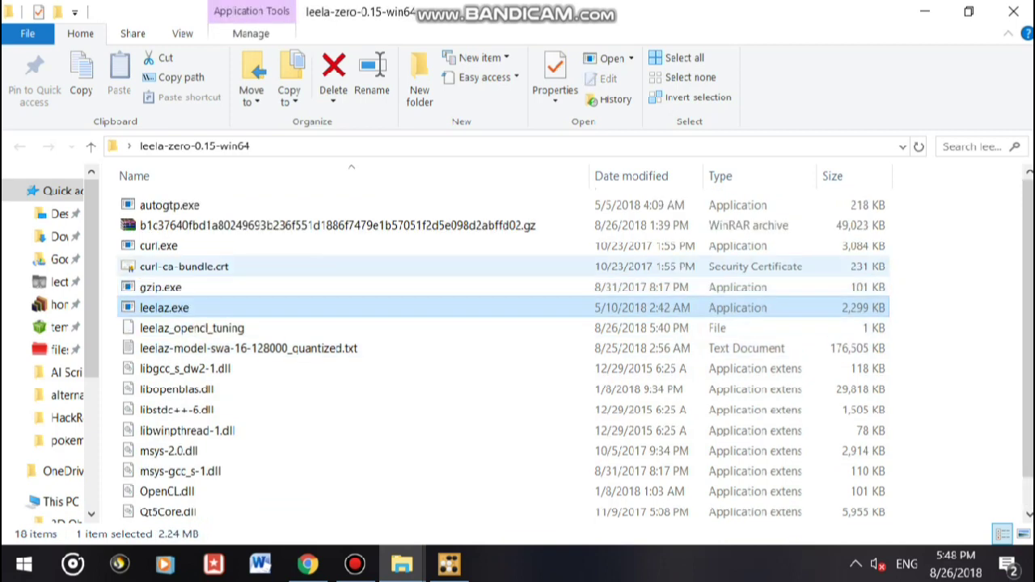
{"action": "right_click", "coordinate": [235, 146]}
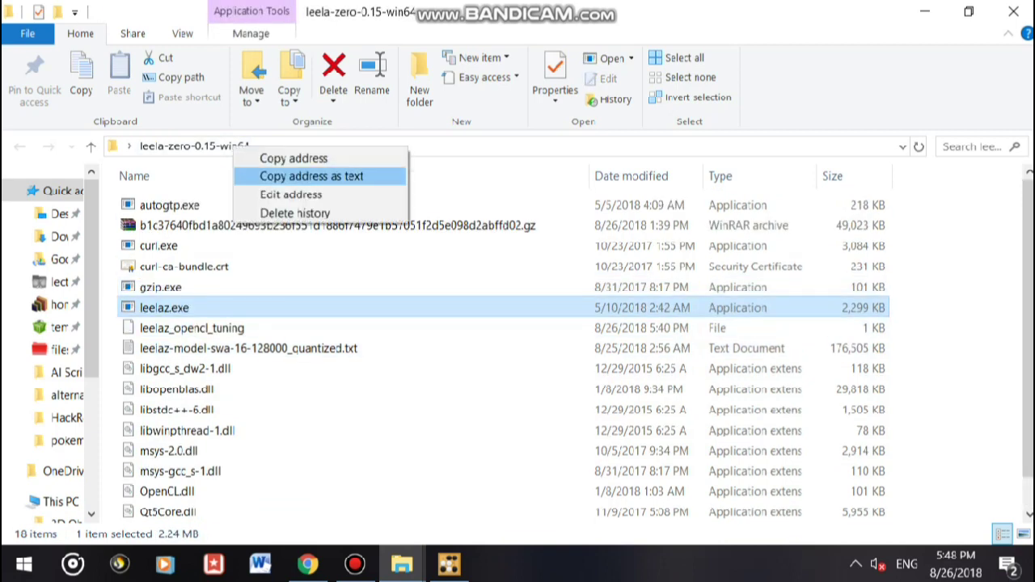
{"action": "left_click", "coordinate": [311, 175]}
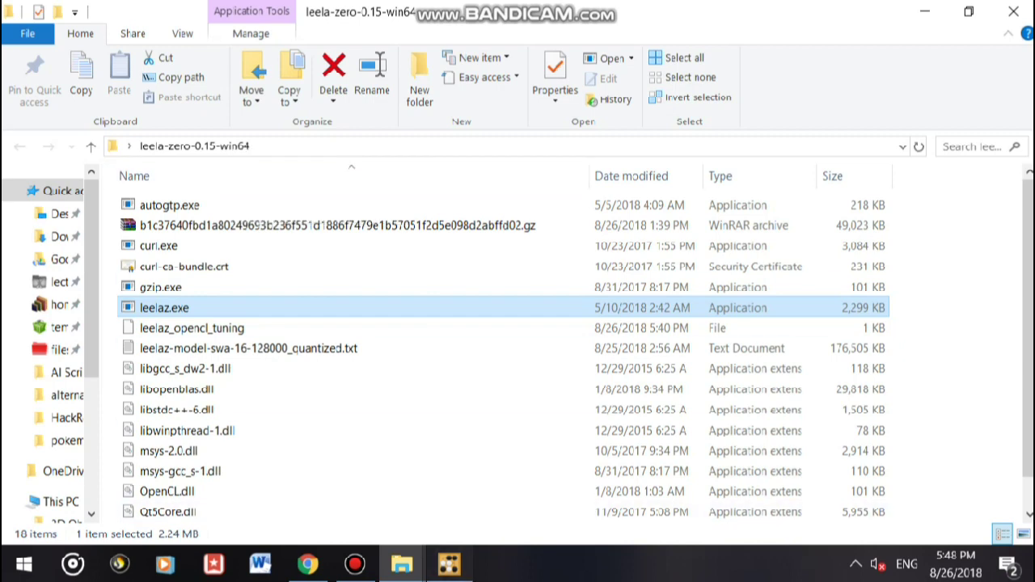
{"action": "left_click", "coordinate": [449, 563]}
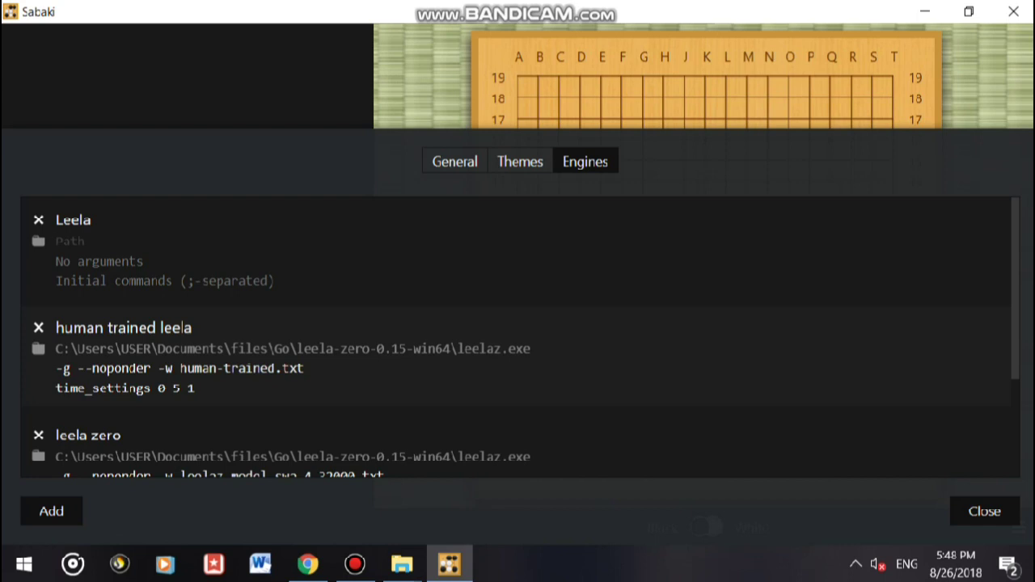
{"action": "type", "text": "C:\\Users\\USER\\Desktop\\leela-zero-0.15-win64"}
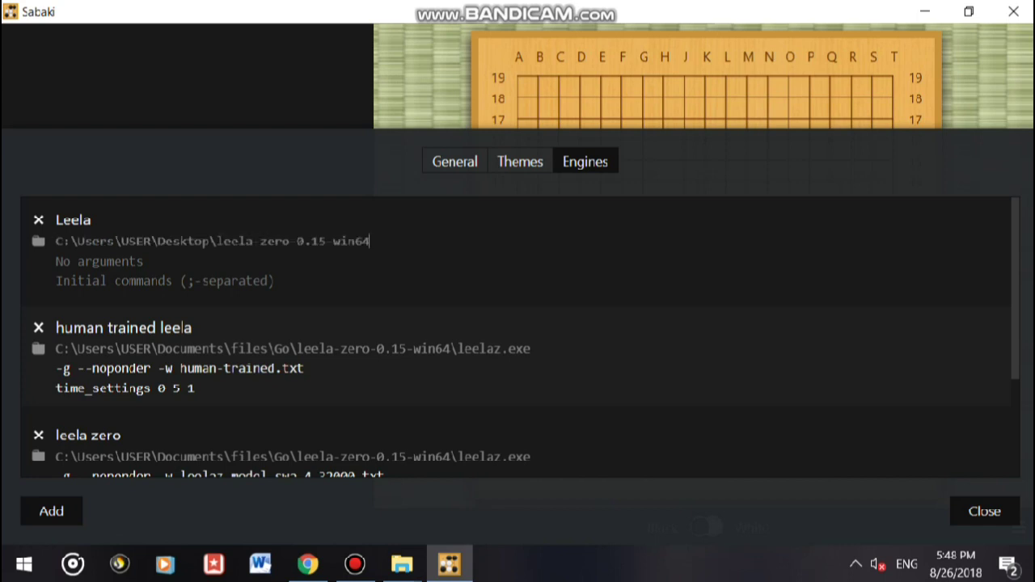
{"action": "type", "text": "\\leelaz.exe"}
Enter -g --noponder as the Leela engine's arguments
{"action": "left_click", "coordinate": [56, 262]}
{"action": "type", "text": "-g"}
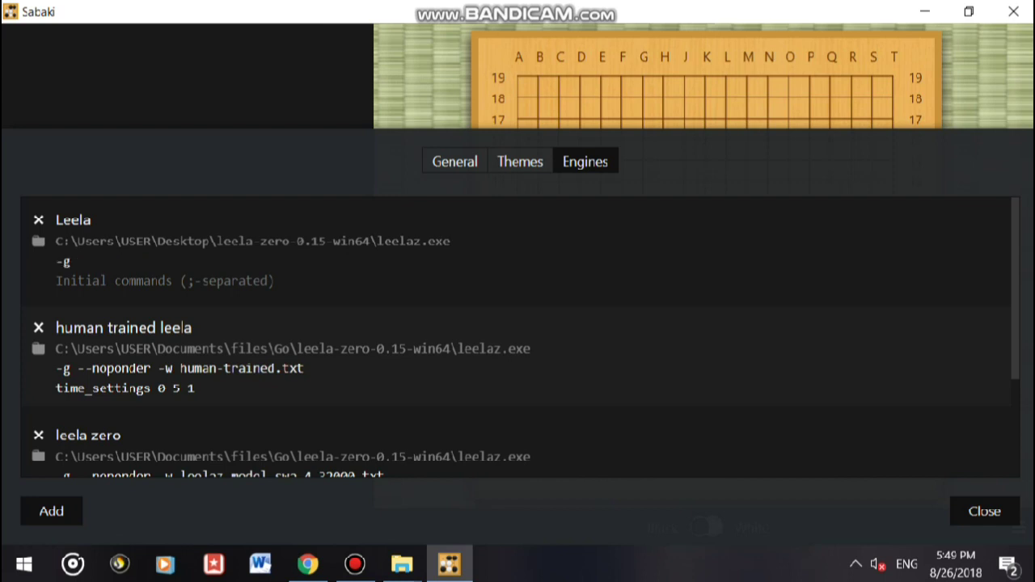
{"action": "type", "text": " --noponder"}
{"action": "left_click_drag", "start_coordinate": [71, 261], "coordinate": [56, 261]}
{"action": "left_click", "coordinate": [151, 261]}
{"action": "key", "text": "shift+Right"}
{"action": "key", "text": "shift+Right"}
{"action": "key", "text": "shift+Right"}
{"action": "key", "text": "shift+Right"}
{"action": "key", "text": "shift+Right"}
{"action": "key", "text": "shift+Right"}
{"action": "key", "text": "shift+Right"}
{"action": "key", "text": "shift+Right"}
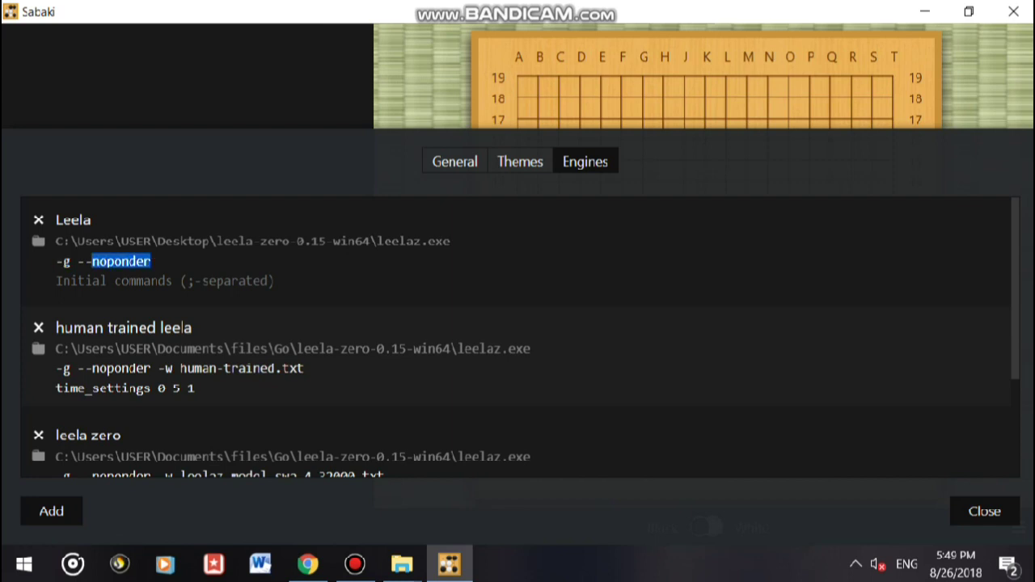
{"action": "left_click", "coordinate": [151, 261]}
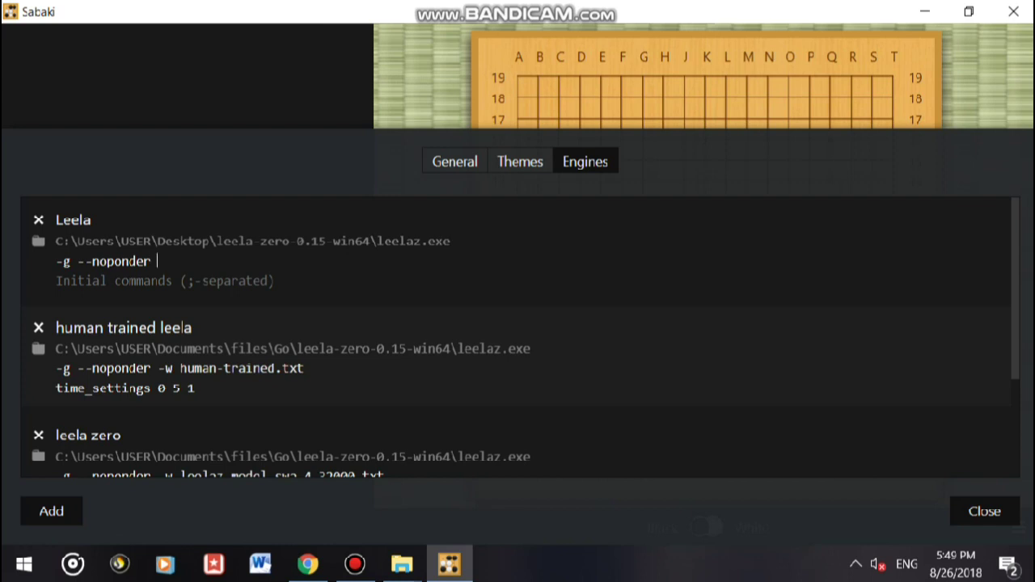
Append -w leelaz-model-swa-16-128000_quantized.txt to the Leela engine's arguments, copying the weights file name from the leela-zero-0.15-win64 folder
{"action": "type", "text": "-w"}
{"action": "left_click_drag", "start_coordinate": [158, 261], "coordinate": [173, 261]}
{"action": "left_click", "coordinate": [172, 261]}
{"action": "left_click", "coordinate": [400, 564]}
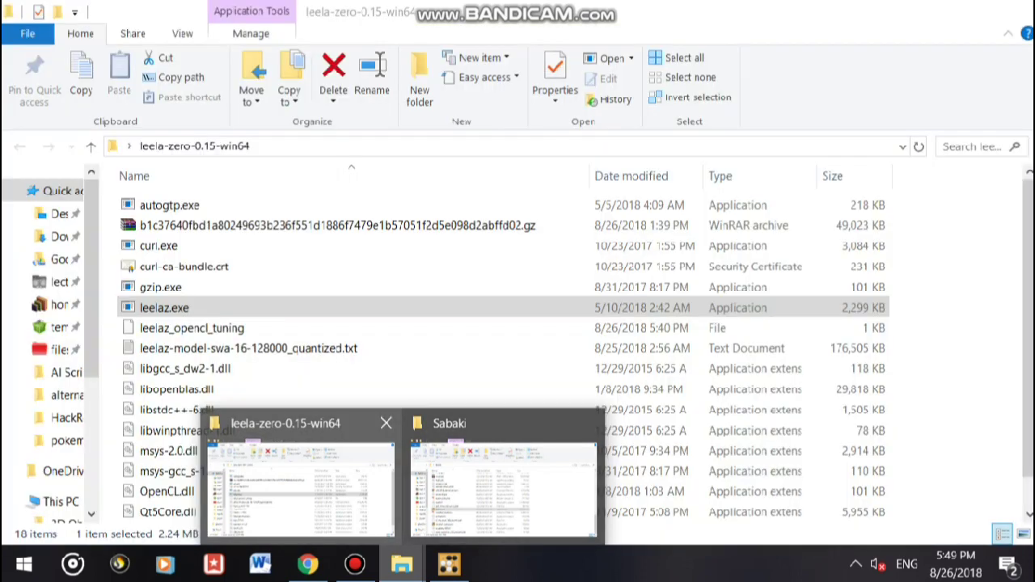
{"action": "left_click", "coordinate": [299, 485]}
{"action": "left_click", "coordinate": [242, 348]}
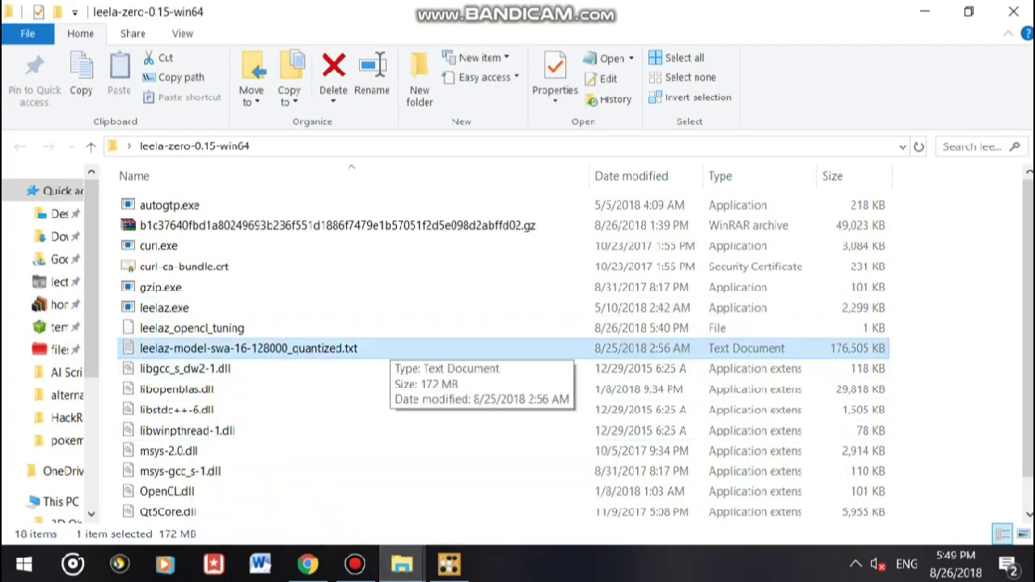
{"action": "right_click", "coordinate": [376, 350]}
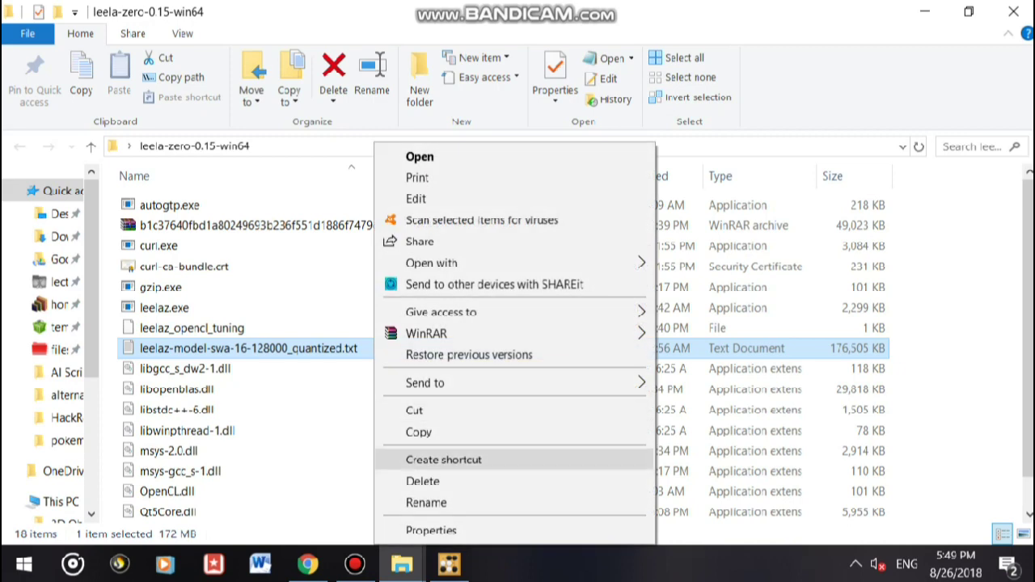
{"action": "left_click", "coordinate": [404, 502]}
{"action": "left_click_drag", "start_coordinate": [364, 349], "coordinate": [140, 348]}
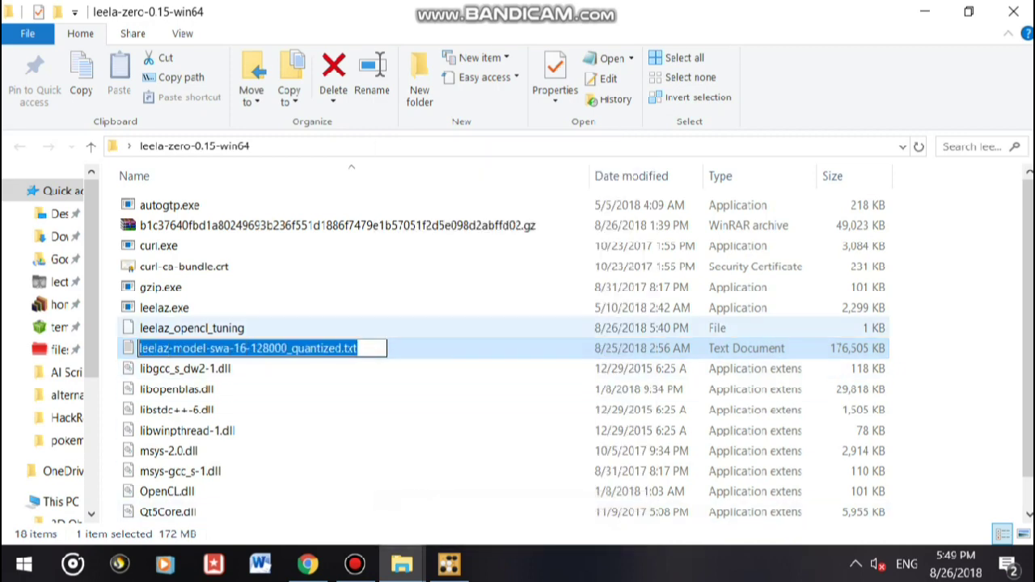
{"action": "right_click", "coordinate": [225, 349]}
{"action": "left_click", "coordinate": [267, 178]}
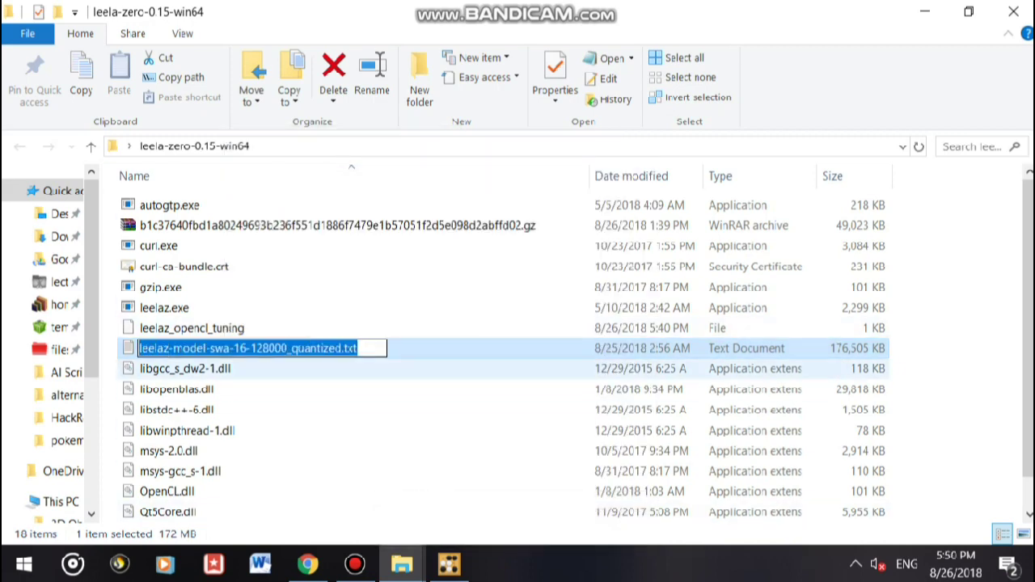
{"action": "left_click", "coordinate": [450, 564]}
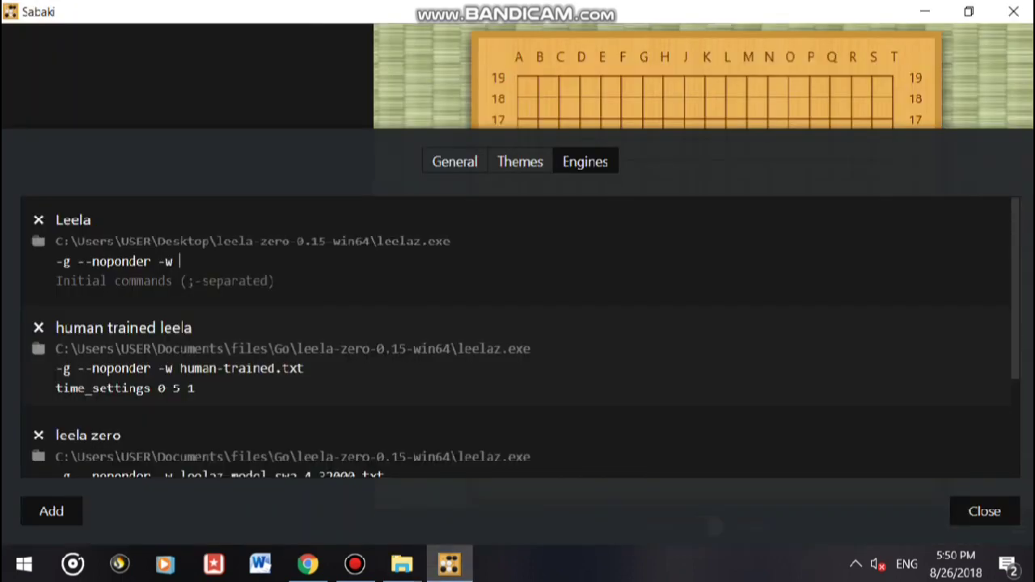
{"action": "key", "text": "ctrl+v"}
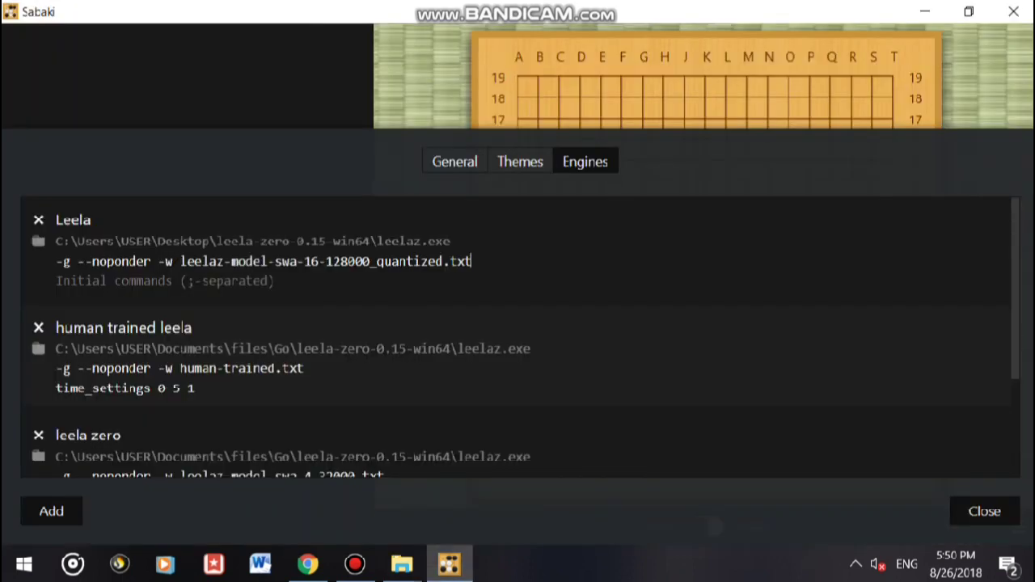
Set the Leela engine's initial commands to time_settings 0 5 1
{"action": "left_click", "coordinate": [57, 280]}
{"action": "type", "text": "t"}
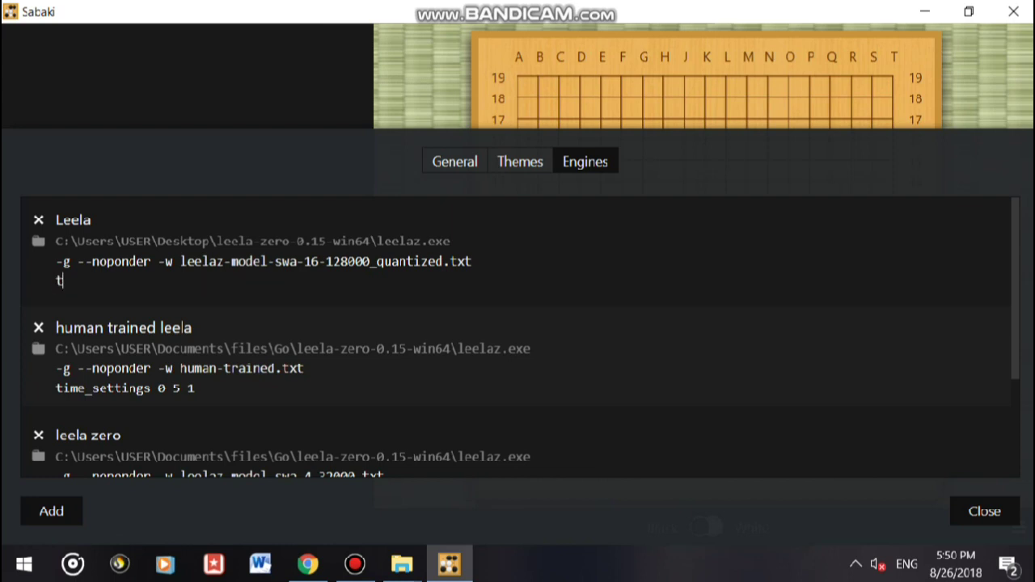
{"action": "type", "text": "ime_setting"}
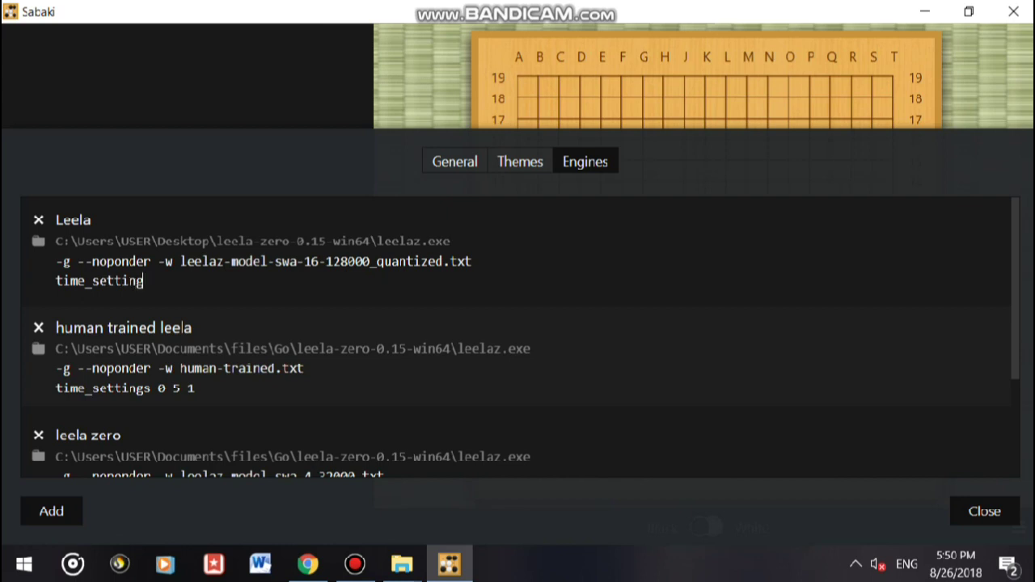
{"action": "type", "text": "s 0 5 1"}
{"action": "mouse_move", "coordinate": [158, 280]}
{"action": "left_mouse_down"}
{"action": "mouse_move", "coordinate": [180, 281]}
{"action": "mouse_move", "coordinate": [158, 281]}
{"action": "left_mouse_up"}
{"action": "left_click", "coordinate": [172, 281]}
{"action": "key", "text": "shift+Right"}
{"action": "key", "text": "End"}
{"action": "key", "text": "shift+Left"}
{"action": "key", "text": "shift+Left"}
{"action": "key", "text": "shift+Left"}
{"action": "key", "text": "shift+Left"}
{"action": "key", "text": "shift+Left"}
{"action": "key", "text": "Right"}
{"action": "key", "text": "shift+Left"}
{"action": "key", "text": "shift+Left"}
{"action": "key", "text": "shift+Left"}
{"action": "key", "text": "shift+Left"}
{"action": "key", "text": "shift+Left"}
{"action": "key", "text": "Right"}
Close the engine preferences and assign the Leela engine to the white player in the game info
{"action": "key", "text": "Escape"}
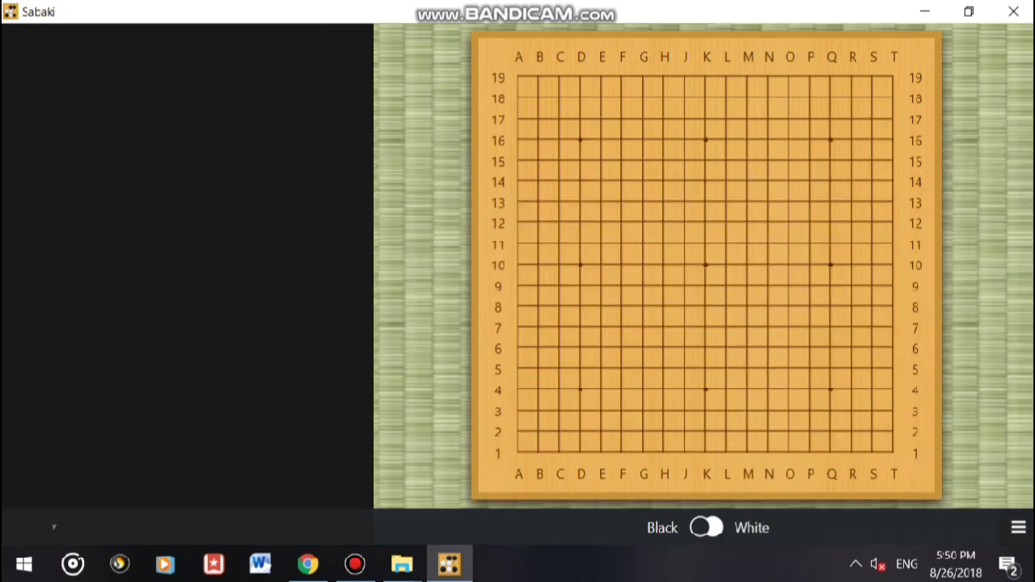
{"action": "left_click", "coordinate": [1018, 527]}
{"action": "left_click", "coordinate": [966, 490]}
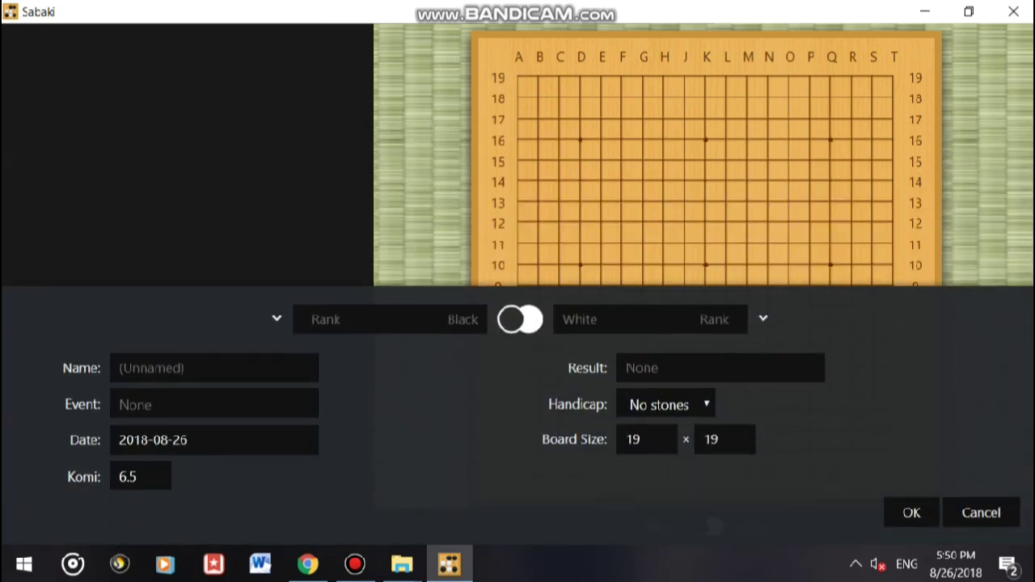
{"action": "left_click", "coordinate": [762, 319]}
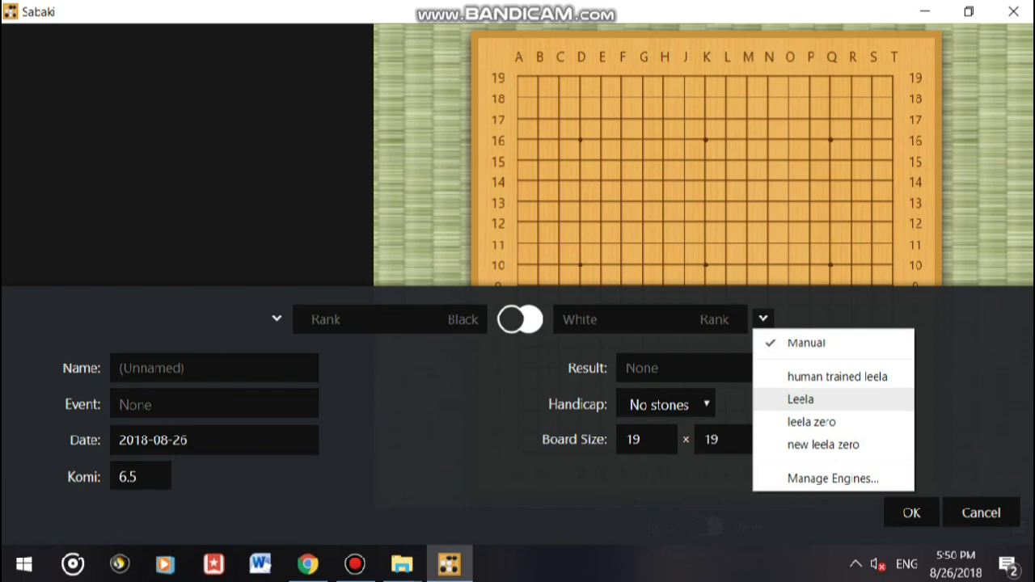
{"action": "left_click", "coordinate": [801, 399]}
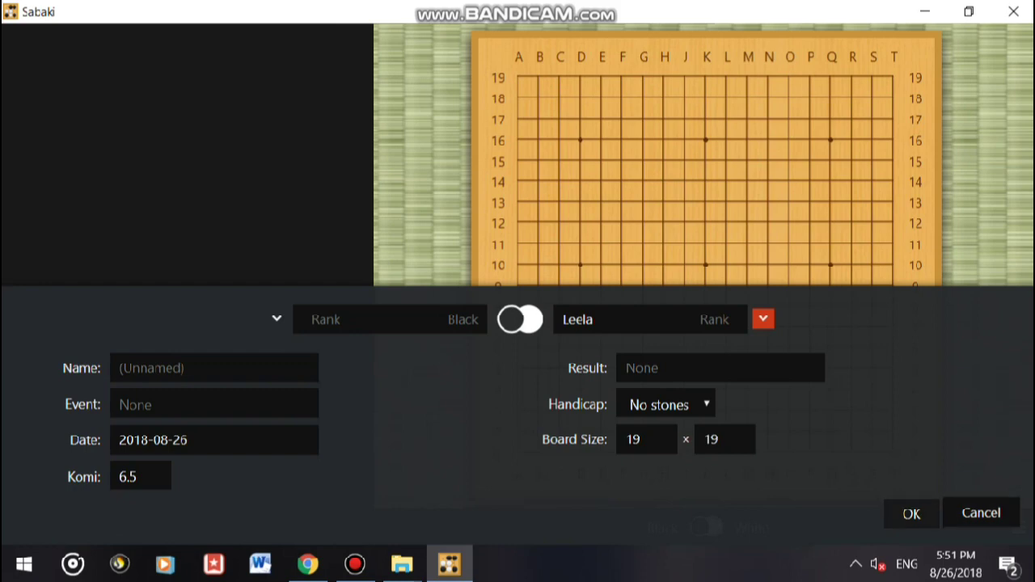
{"action": "left_click", "coordinate": [911, 513]}
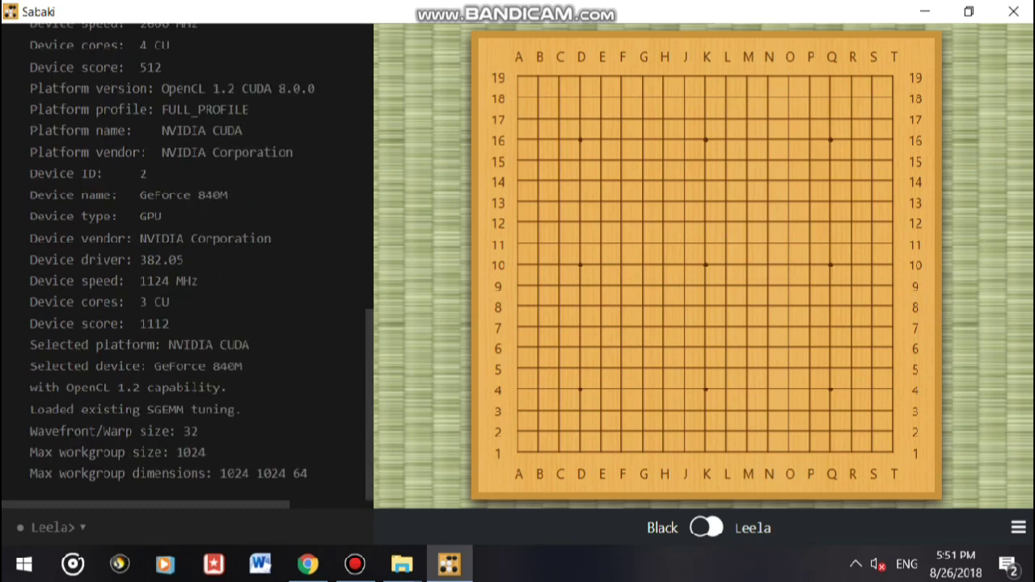
{"action": "double_click", "coordinate": [184, 130]}
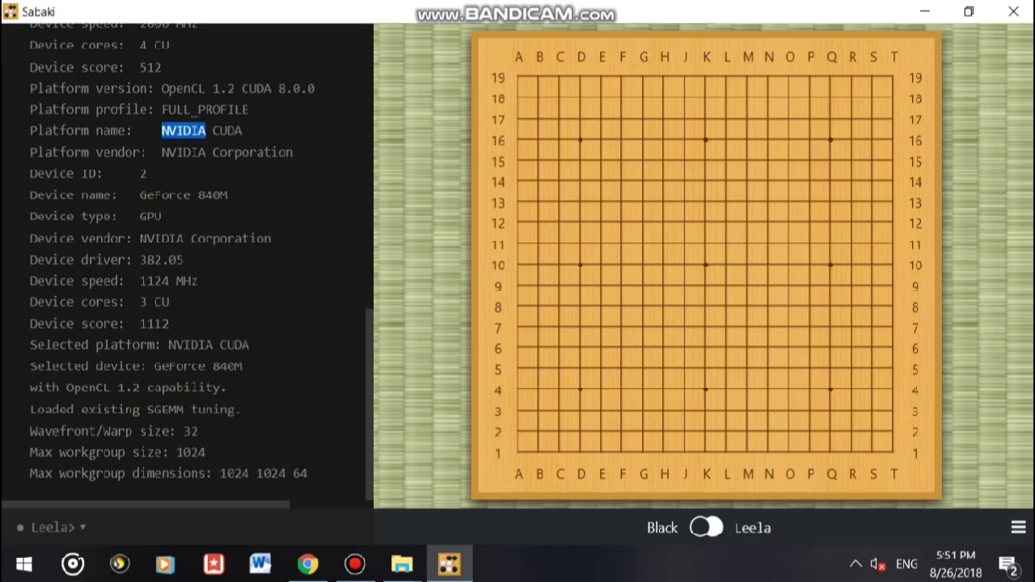
{"action": "left_click_drag", "start_coordinate": [133, 173], "coordinate": [191, 173]}
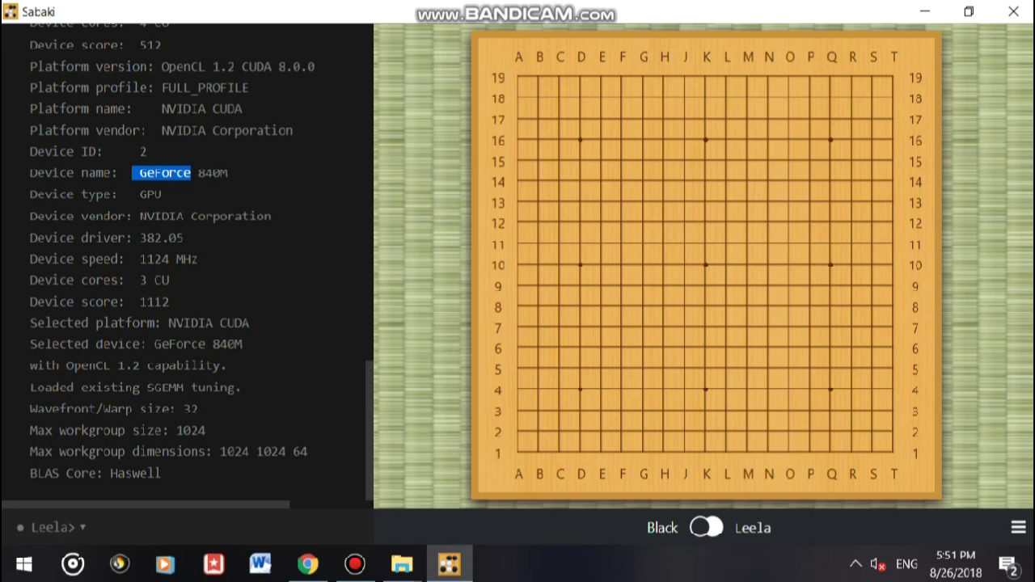
Play black stones at Q16, Q3, C17, C16, C15 and C14 against Leela, waiting for white's reply between moves
{"action": "left_click", "coordinate": [830, 140]}
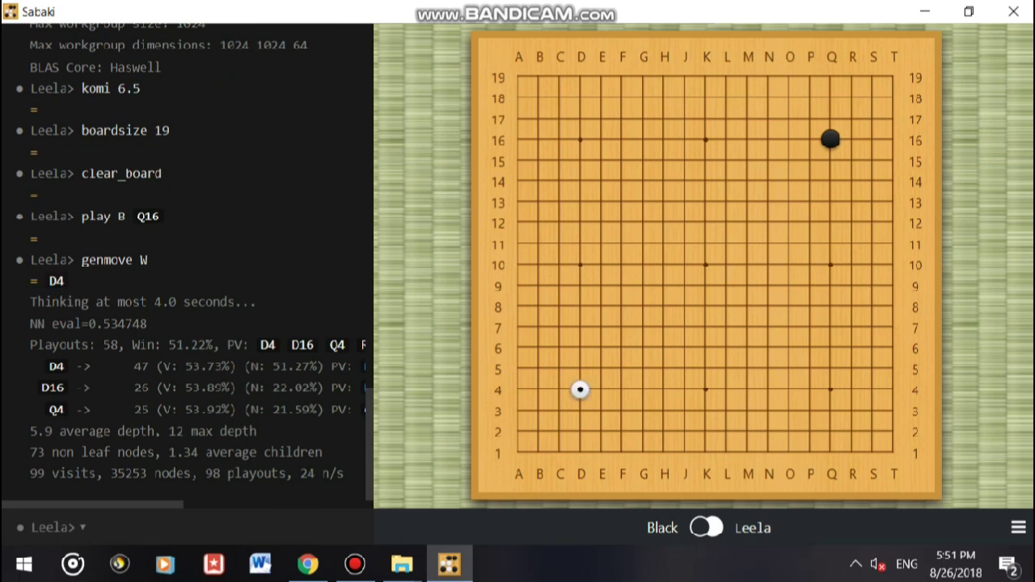
{"action": "left_click", "coordinate": [831, 411]}
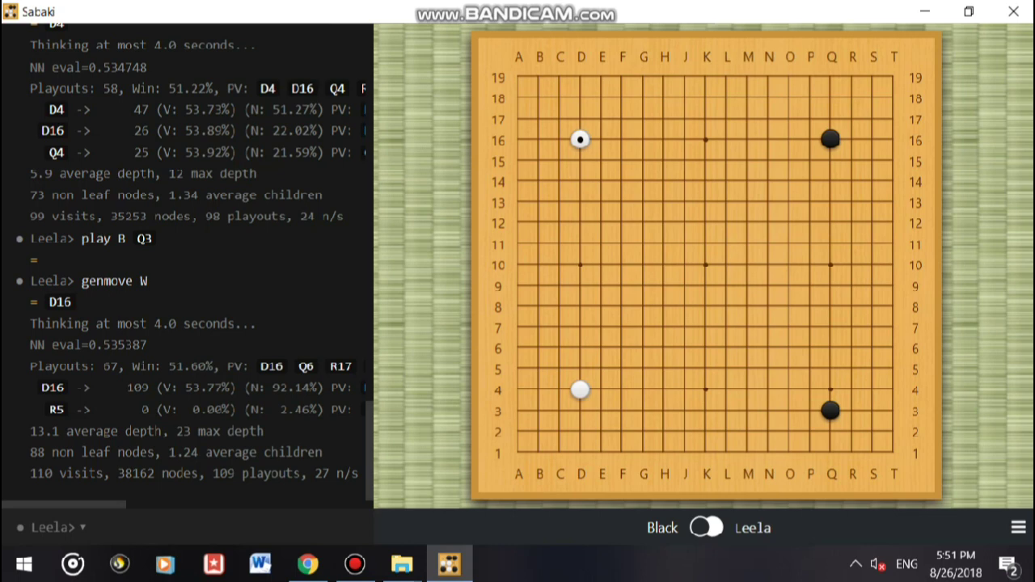
{"action": "left_click", "coordinate": [559, 119]}
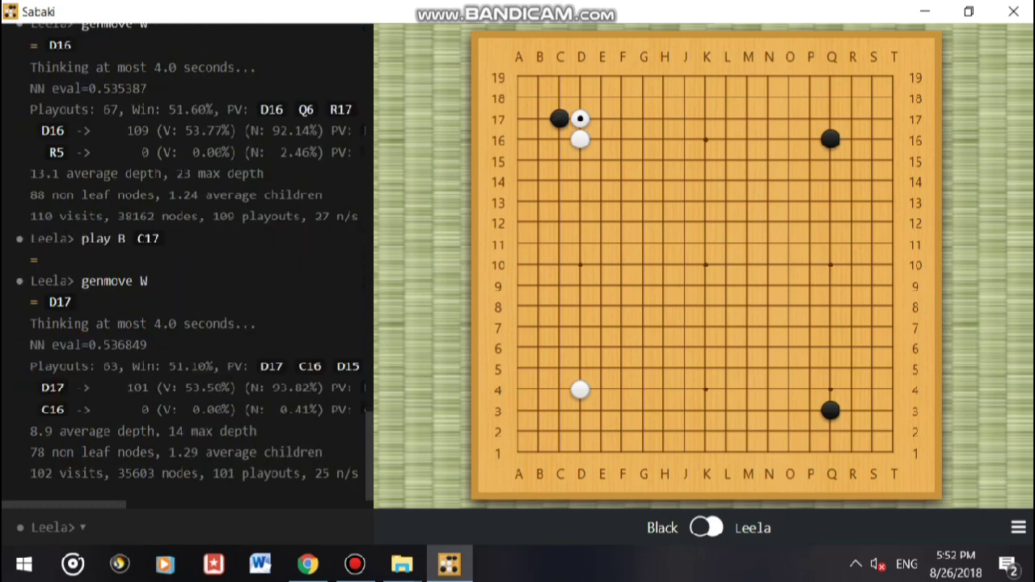
{"action": "left_click", "coordinate": [559, 139]}
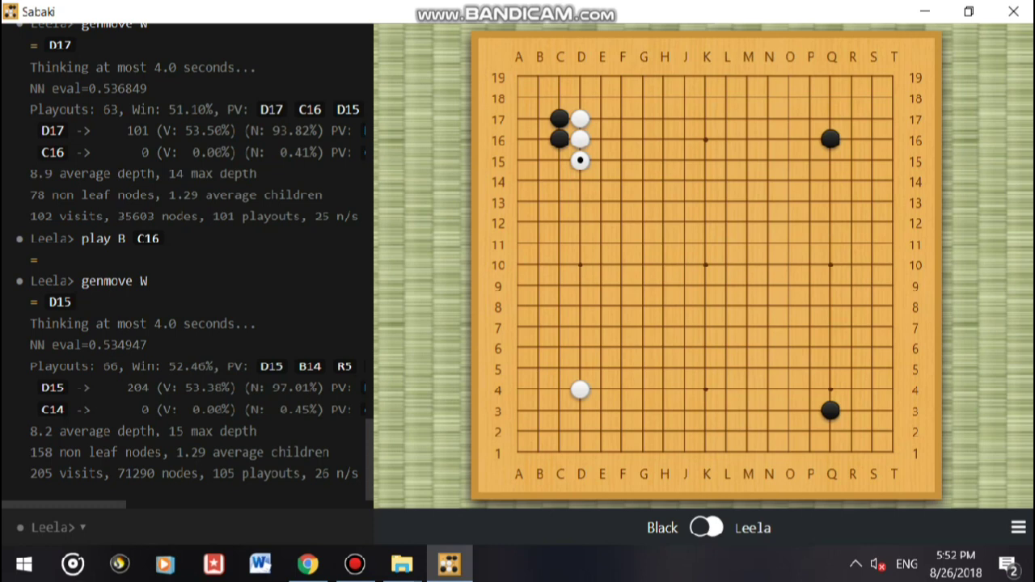
{"action": "left_click", "coordinate": [560, 160]}
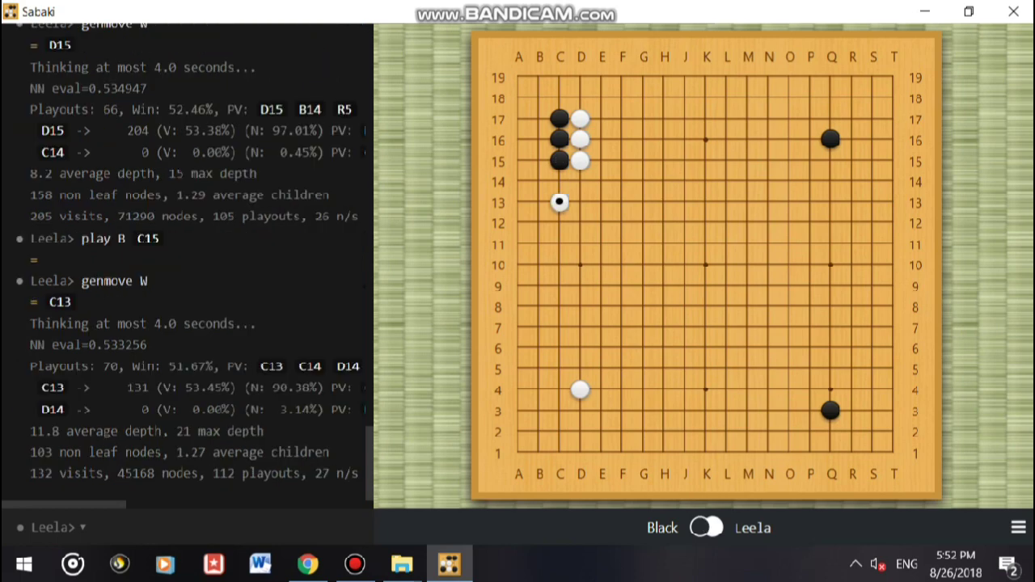
{"action": "left_click", "coordinate": [559, 181]}
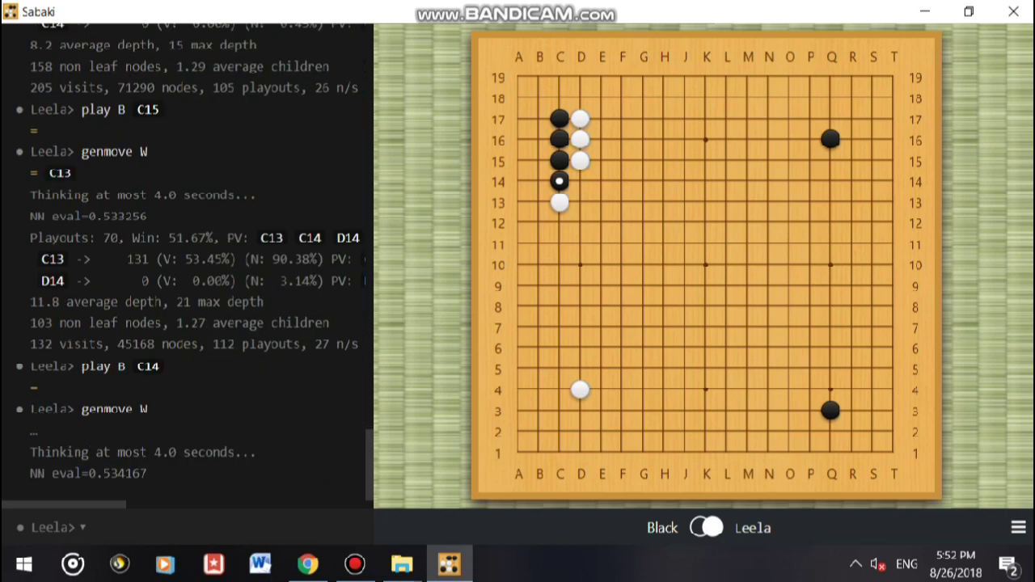